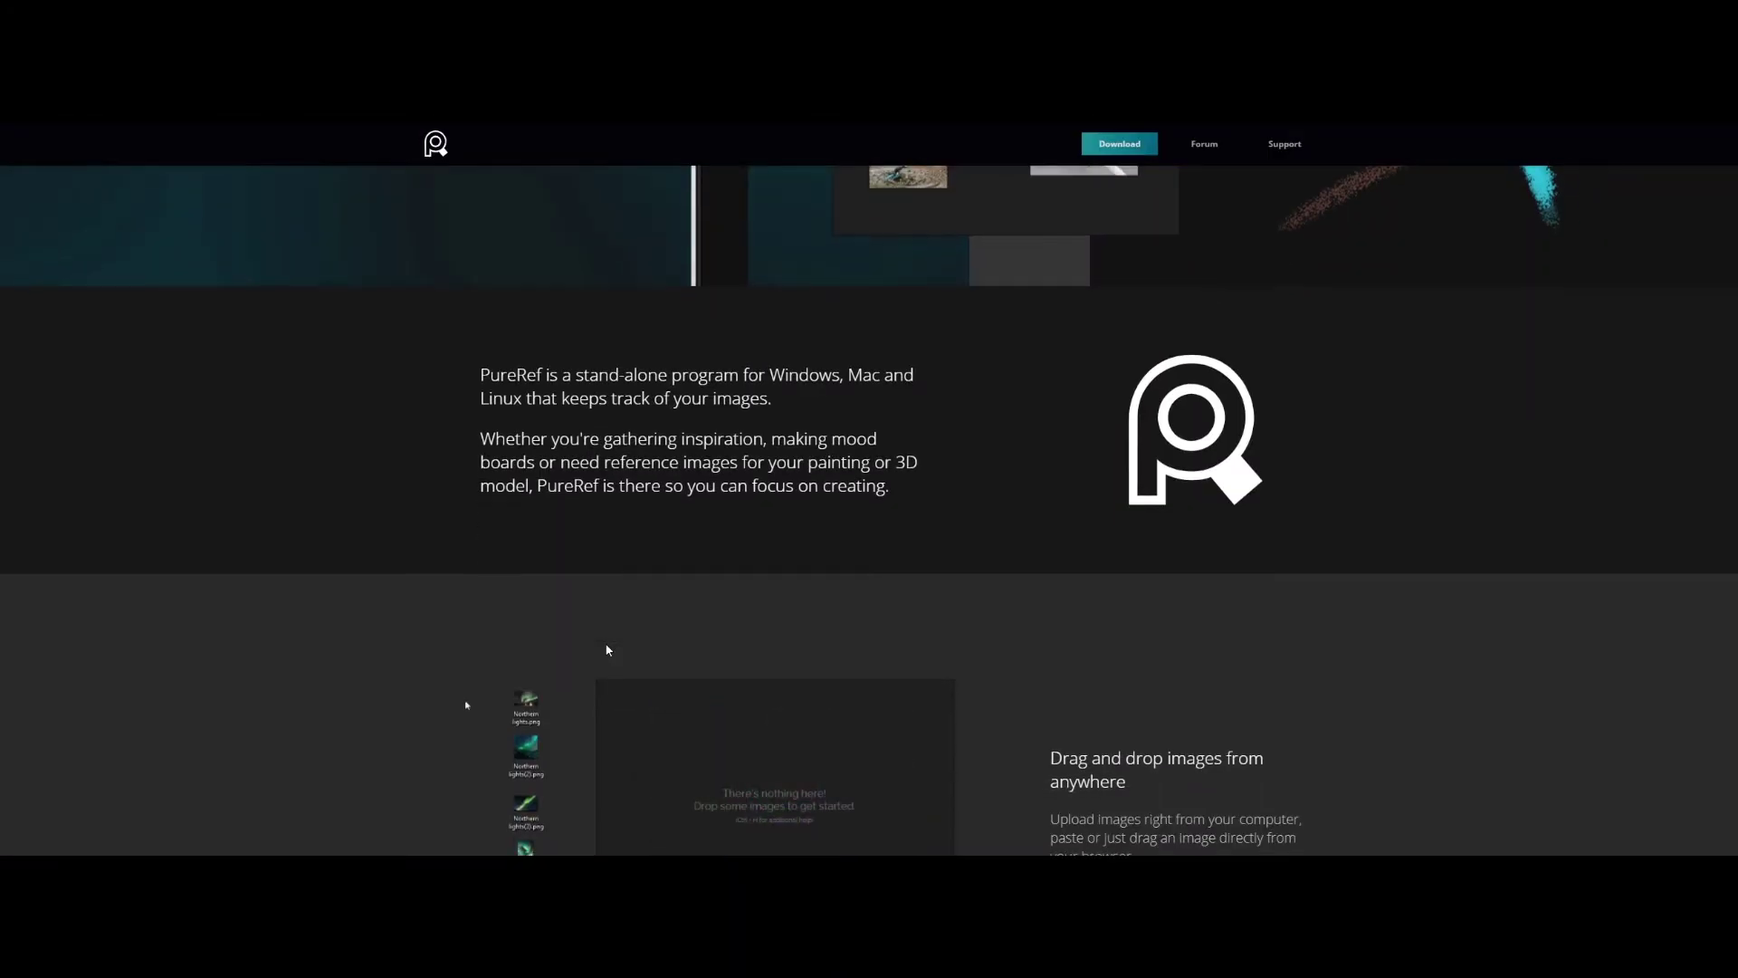
# Scroll the PureRef homepage past the description to the drag-and-drop section
pyautogui.scroll(-5, 608, 650)
pyautogui.scroll(-2, 609, 650)
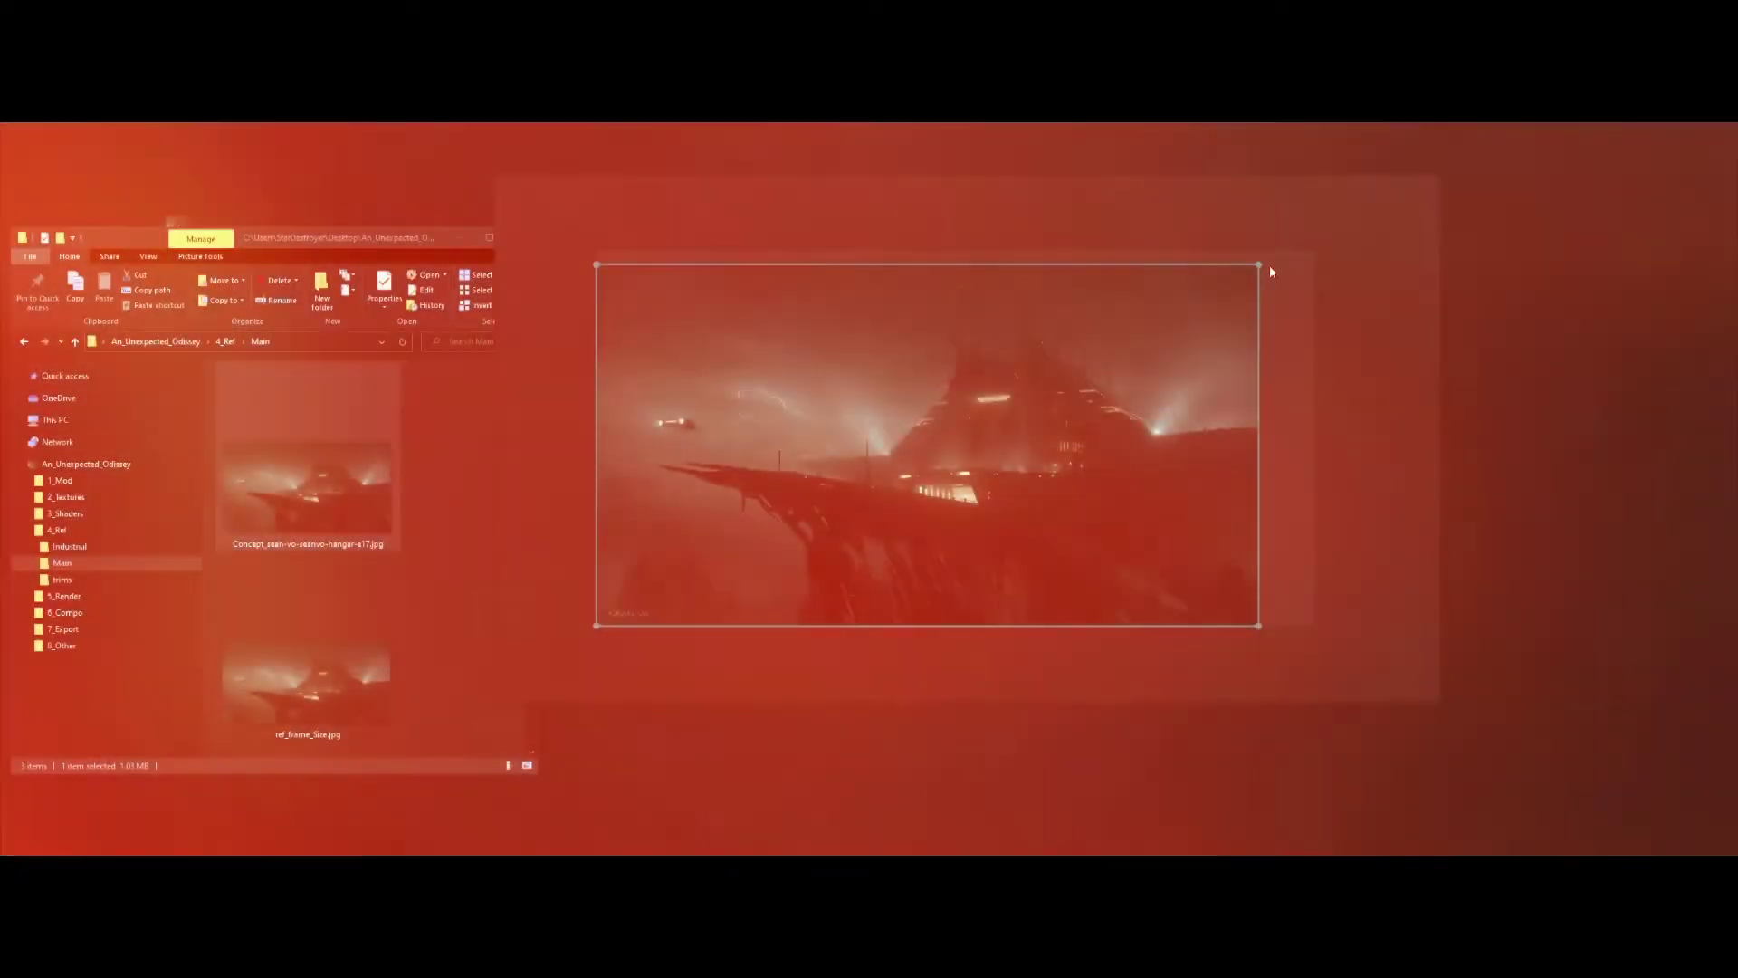
# Tilt the hangar concept image, undo it back upright, and drop all 37 trim images onto the board
pyautogui.moveTo(1270, 267); pyautogui.dragTo(1231, 296)
pyautogui.hotkey('ctrl', 'z')
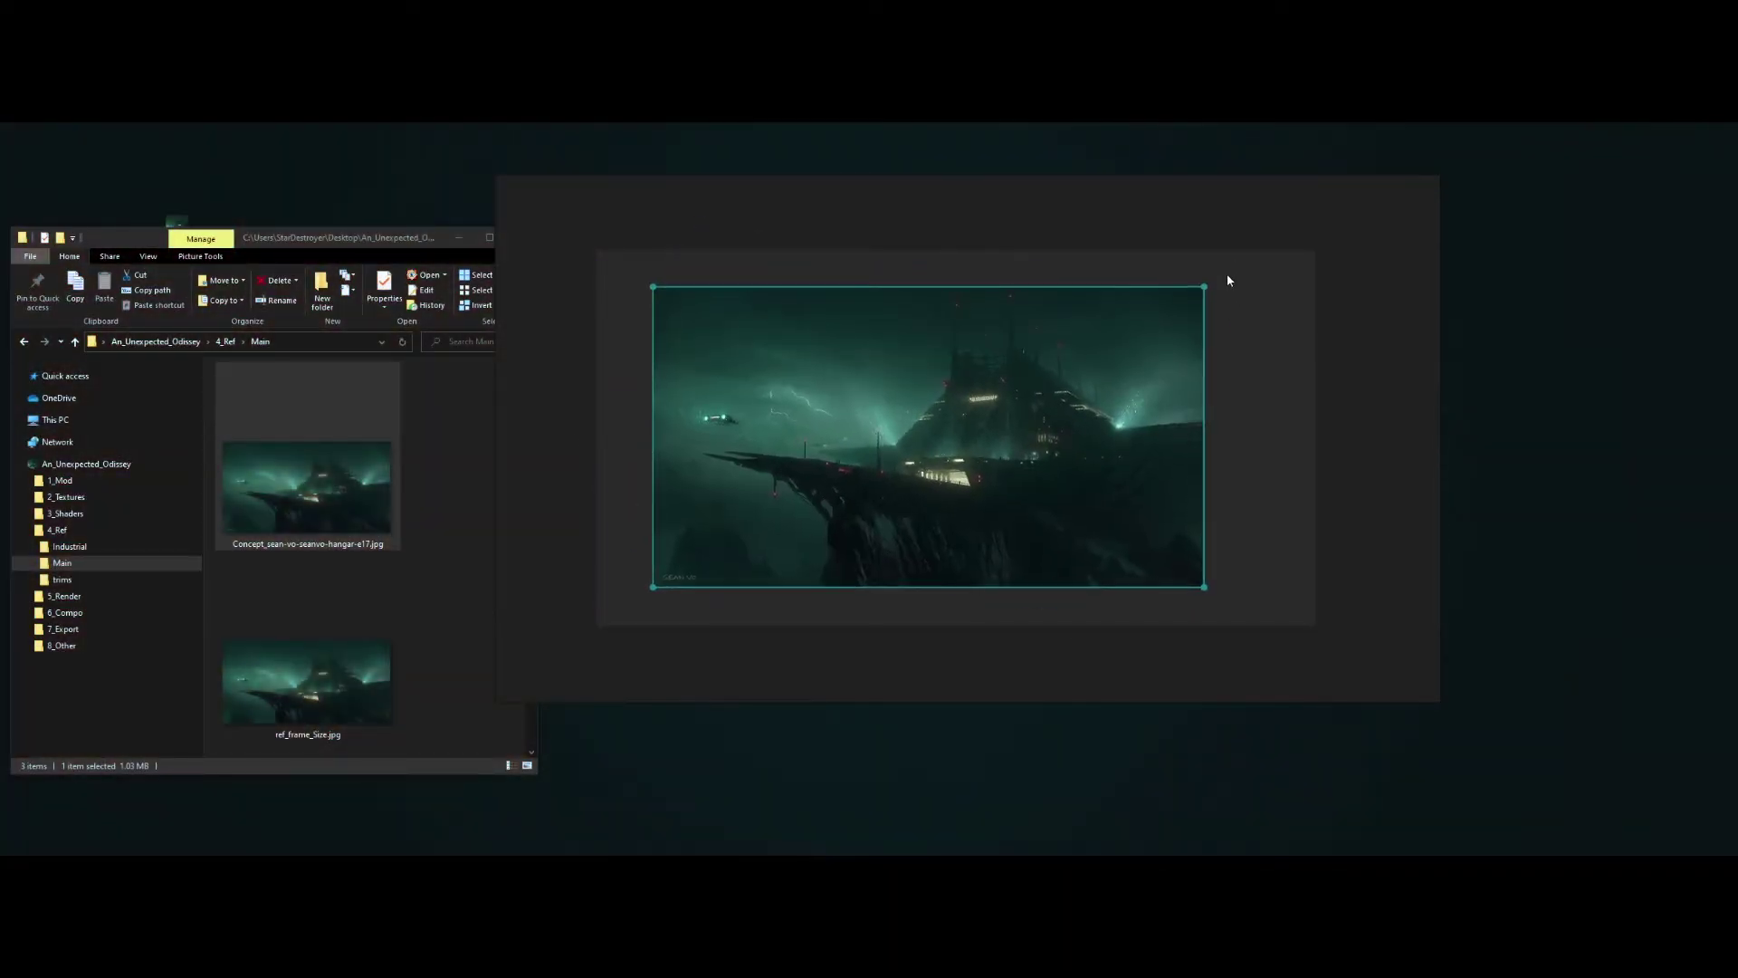
pyautogui.click(84, 584)
pyautogui.scroll(-2, 822, 465)
pyautogui.hotkey('ctrl', 'a')
pyautogui.moveTo(306, 471); pyautogui.dragTo(795, 474)
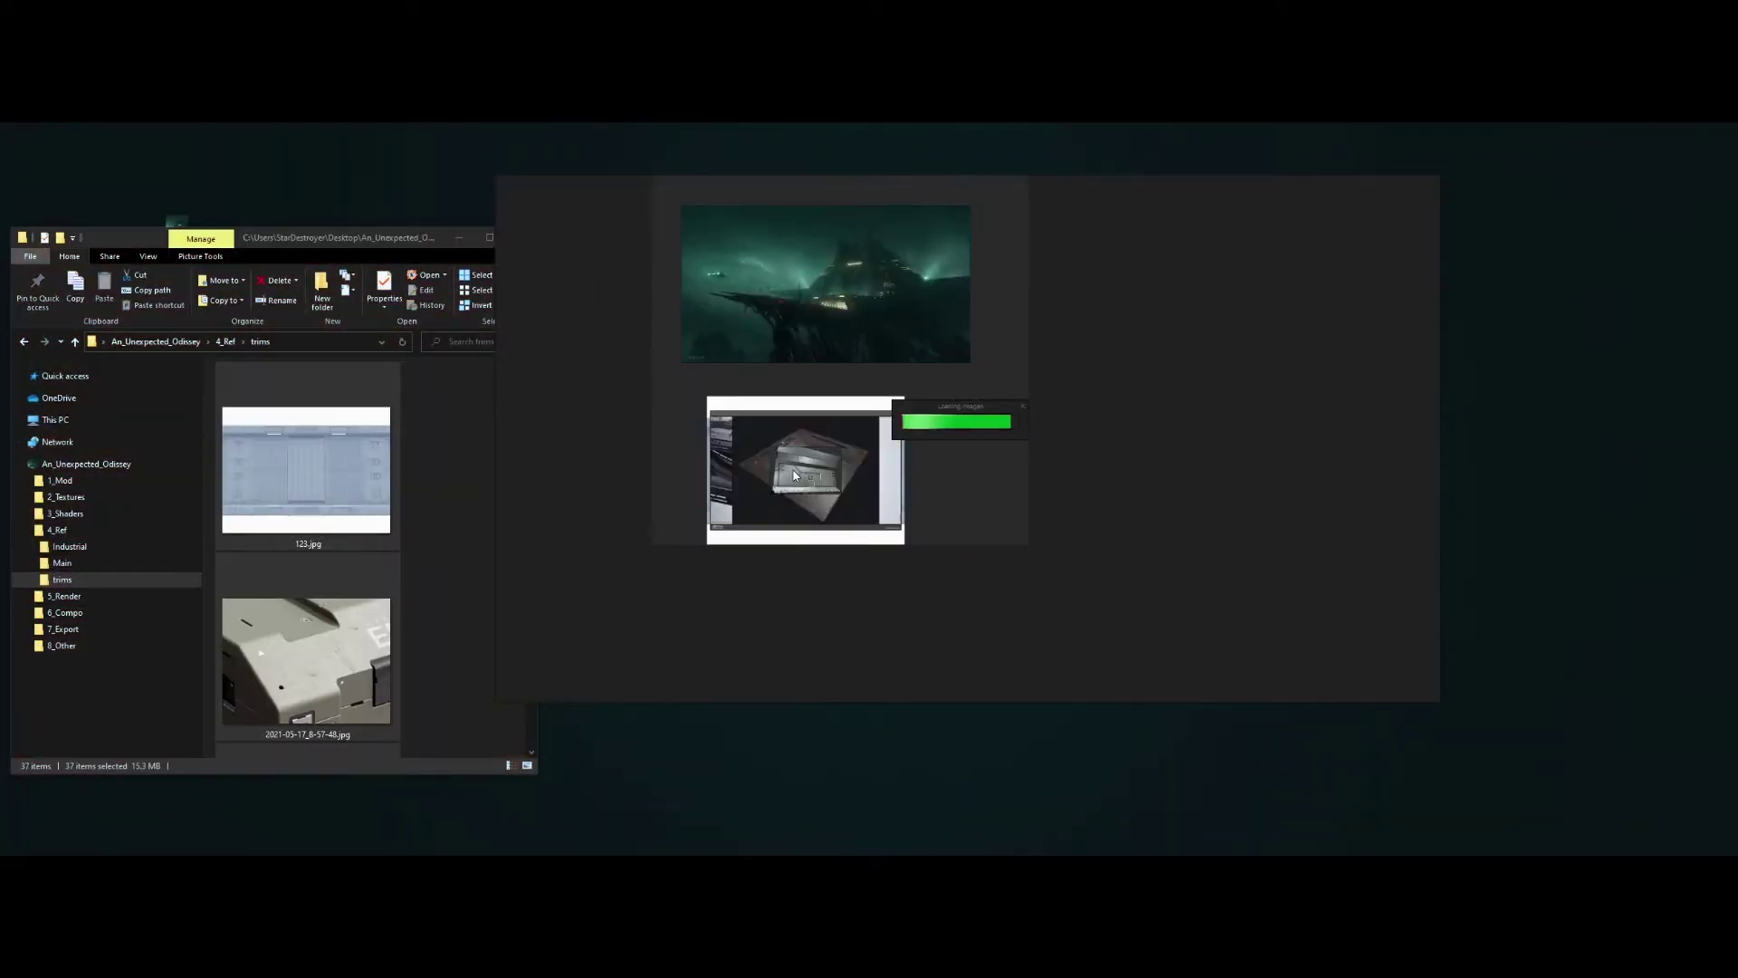
pyautogui.scroll(-5, 795, 474)
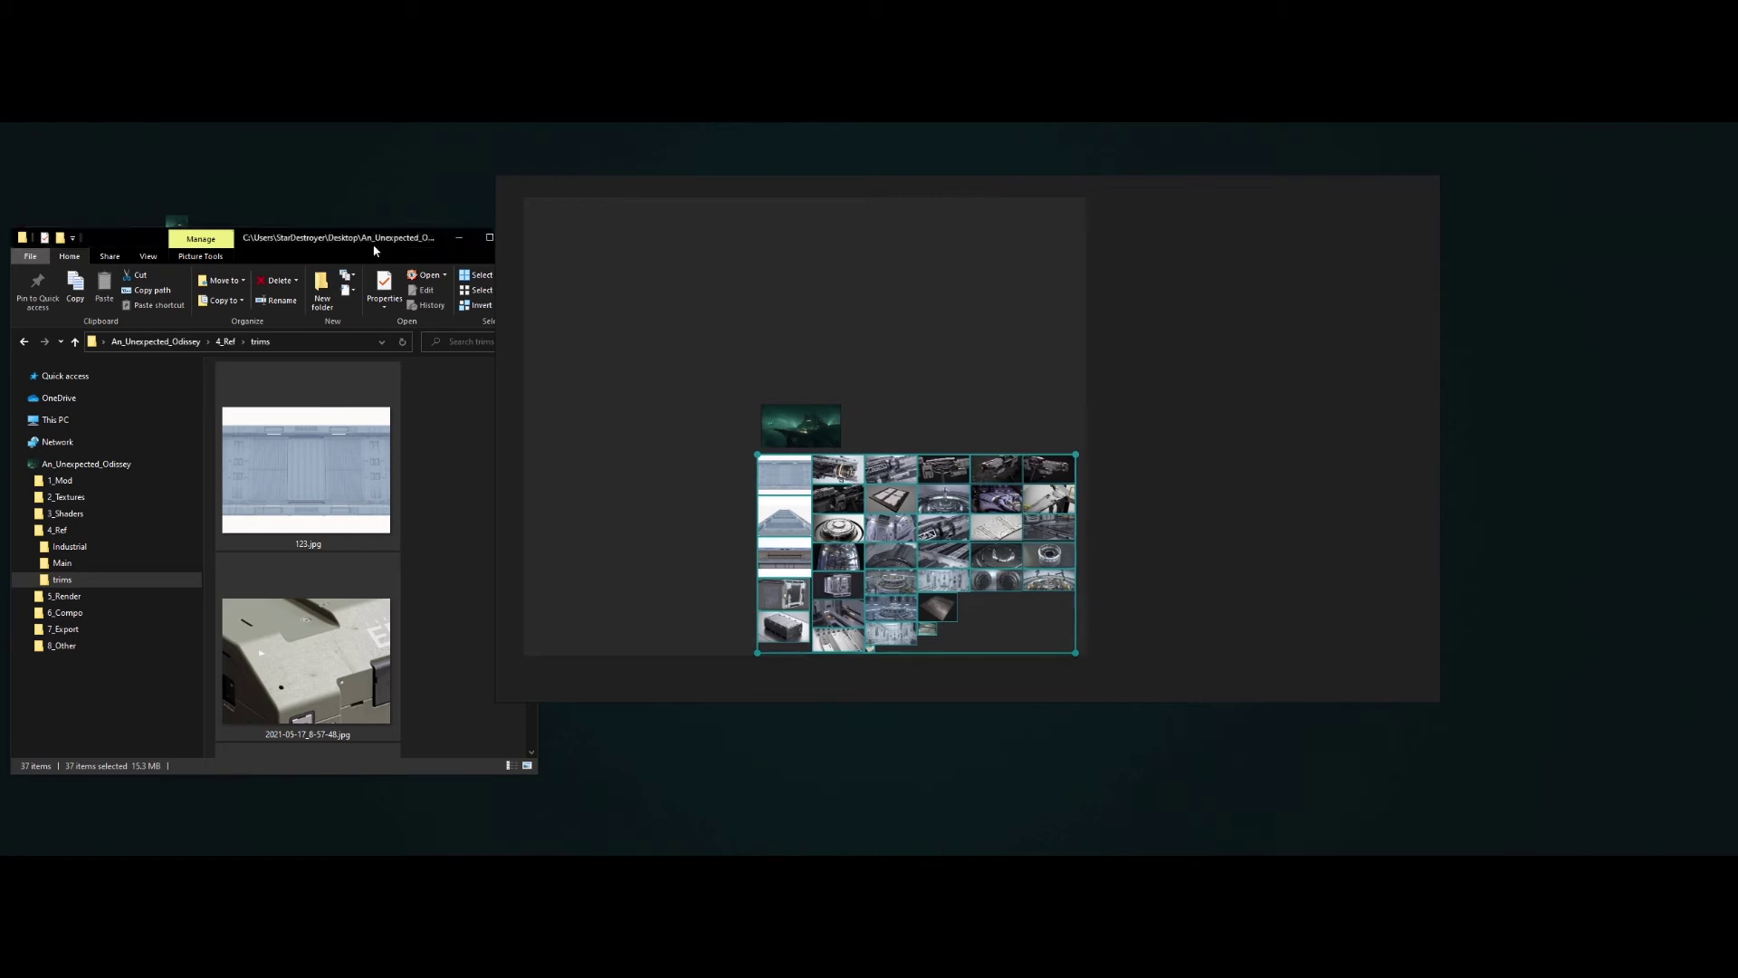
# Hide the file browser, move the board left, and pan through the added trim references
pyautogui.click(459, 237)
pyautogui.moveTo(746, 294); pyautogui.dragTo(590, 314)
pyautogui.rightClick(592, 312)
pyautogui.moveTo(637, 550)
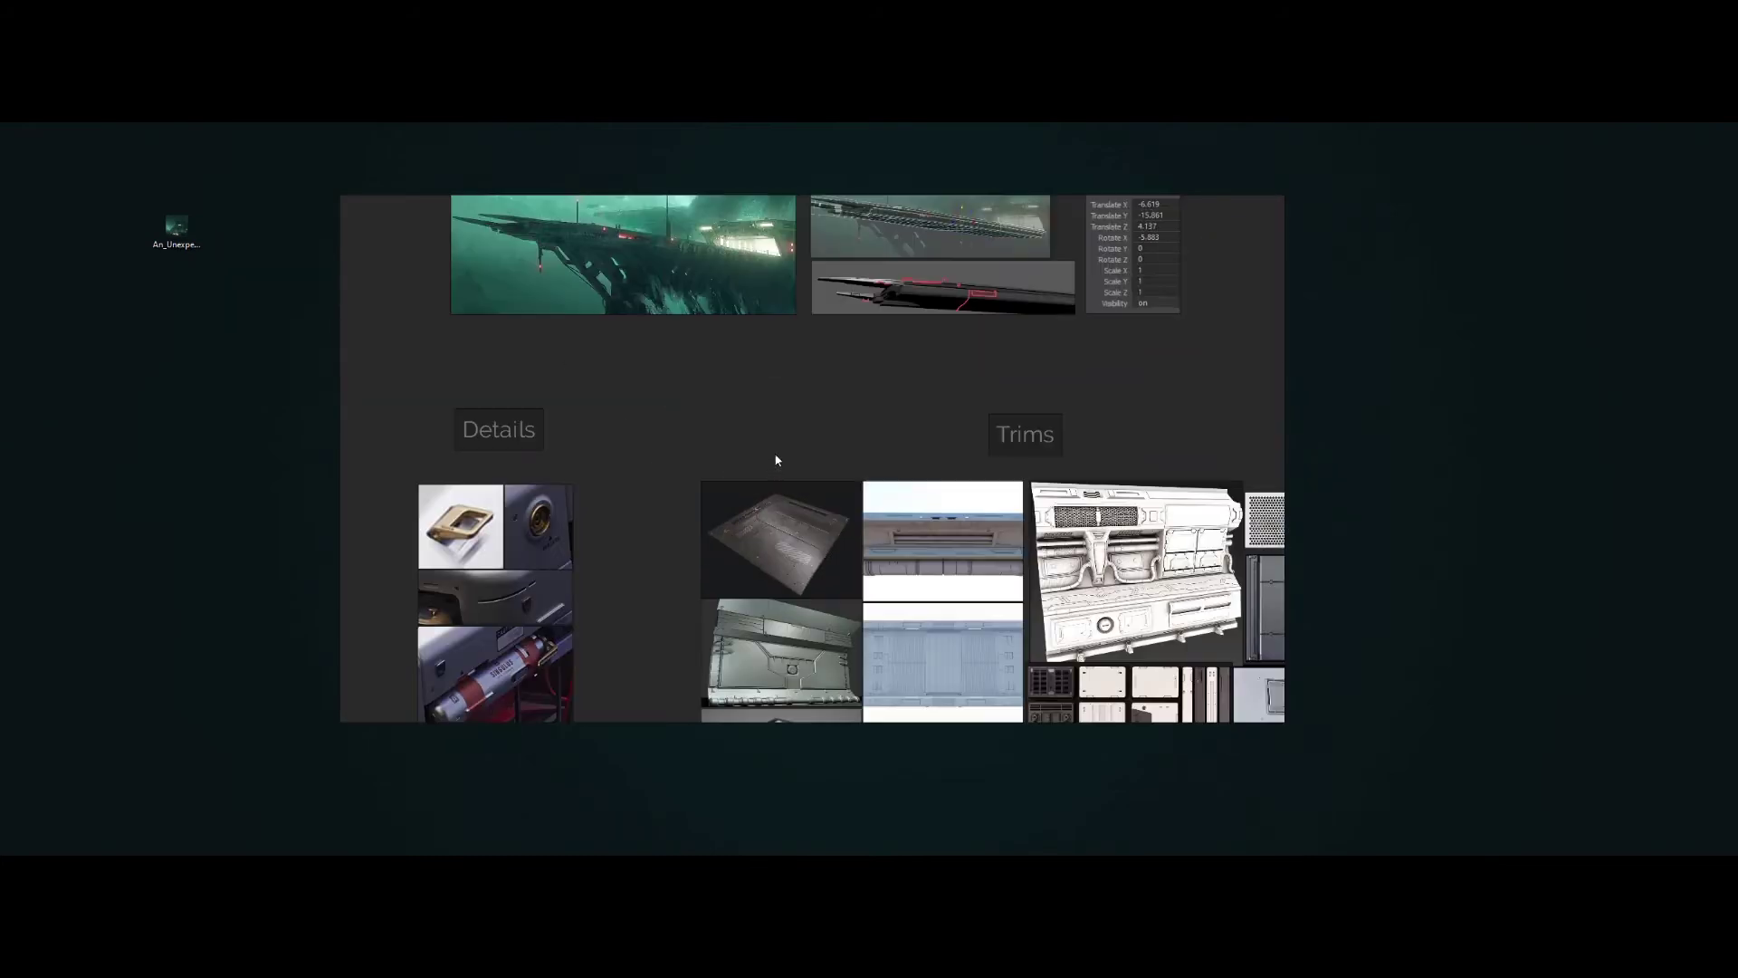
pyautogui.scroll(-4, 792, 365)
pyautogui.moveTo(791, 365); pyautogui.dragTo(796, 237)
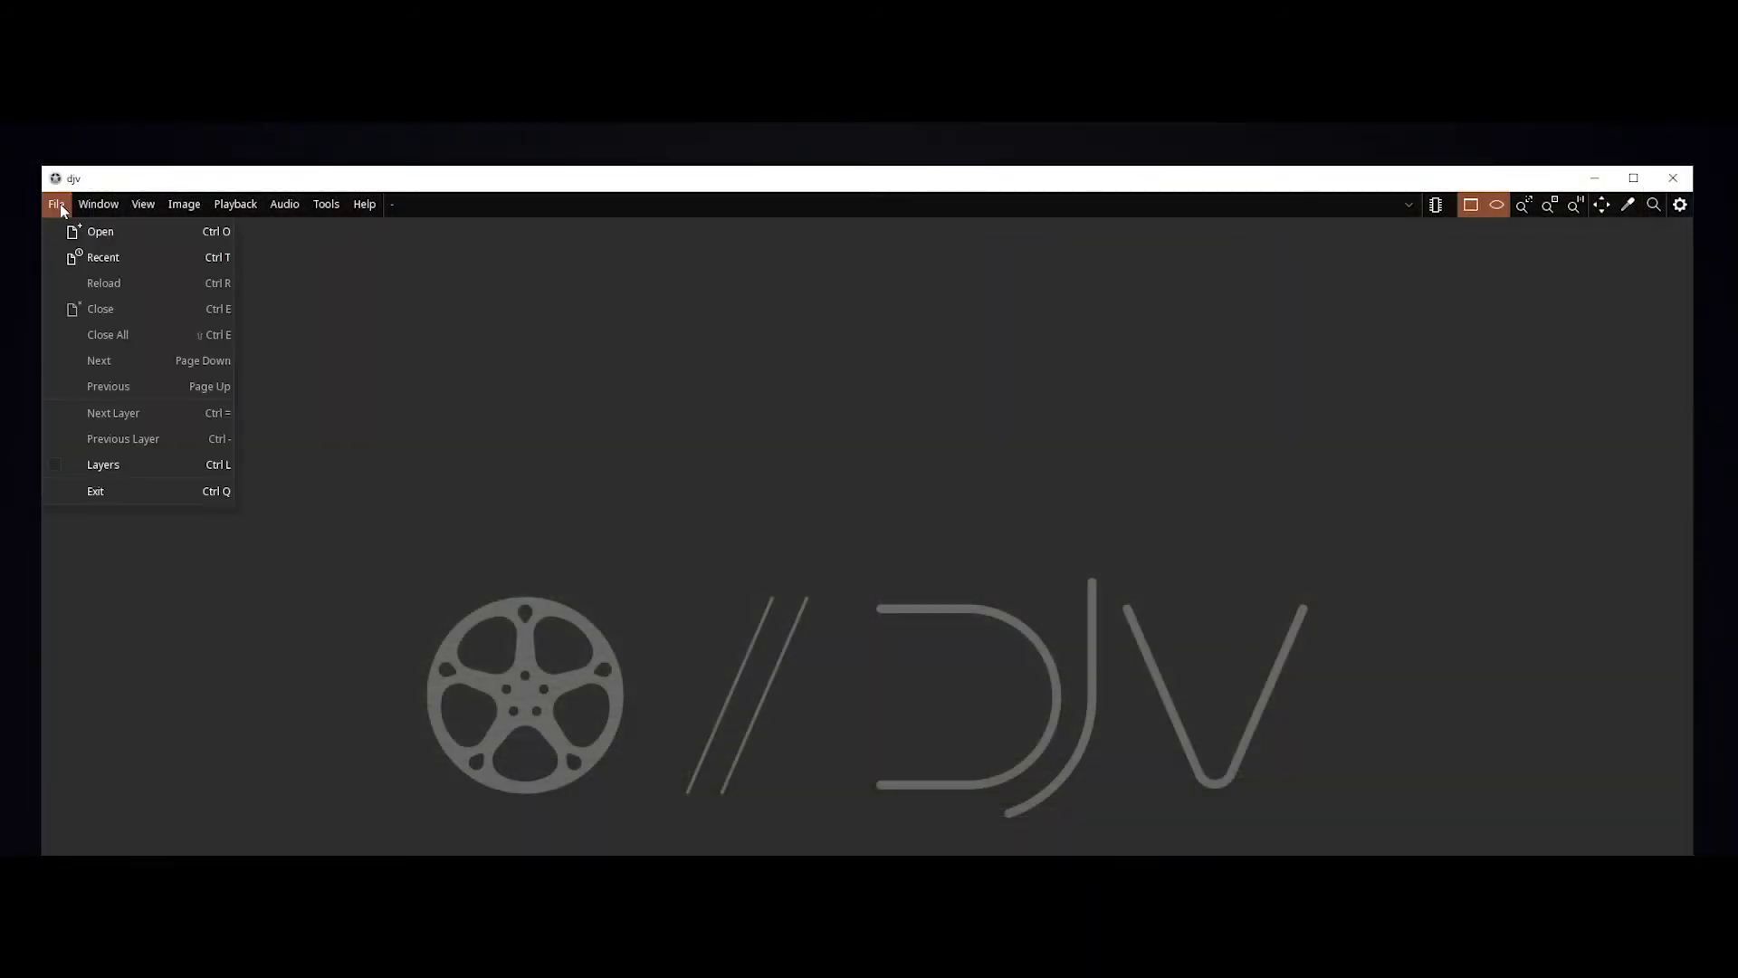
# Open Scavengers_Refinery_Env_Aces.exr and set its colour space to aces_1.2
pyautogui.moveTo(326, 206)
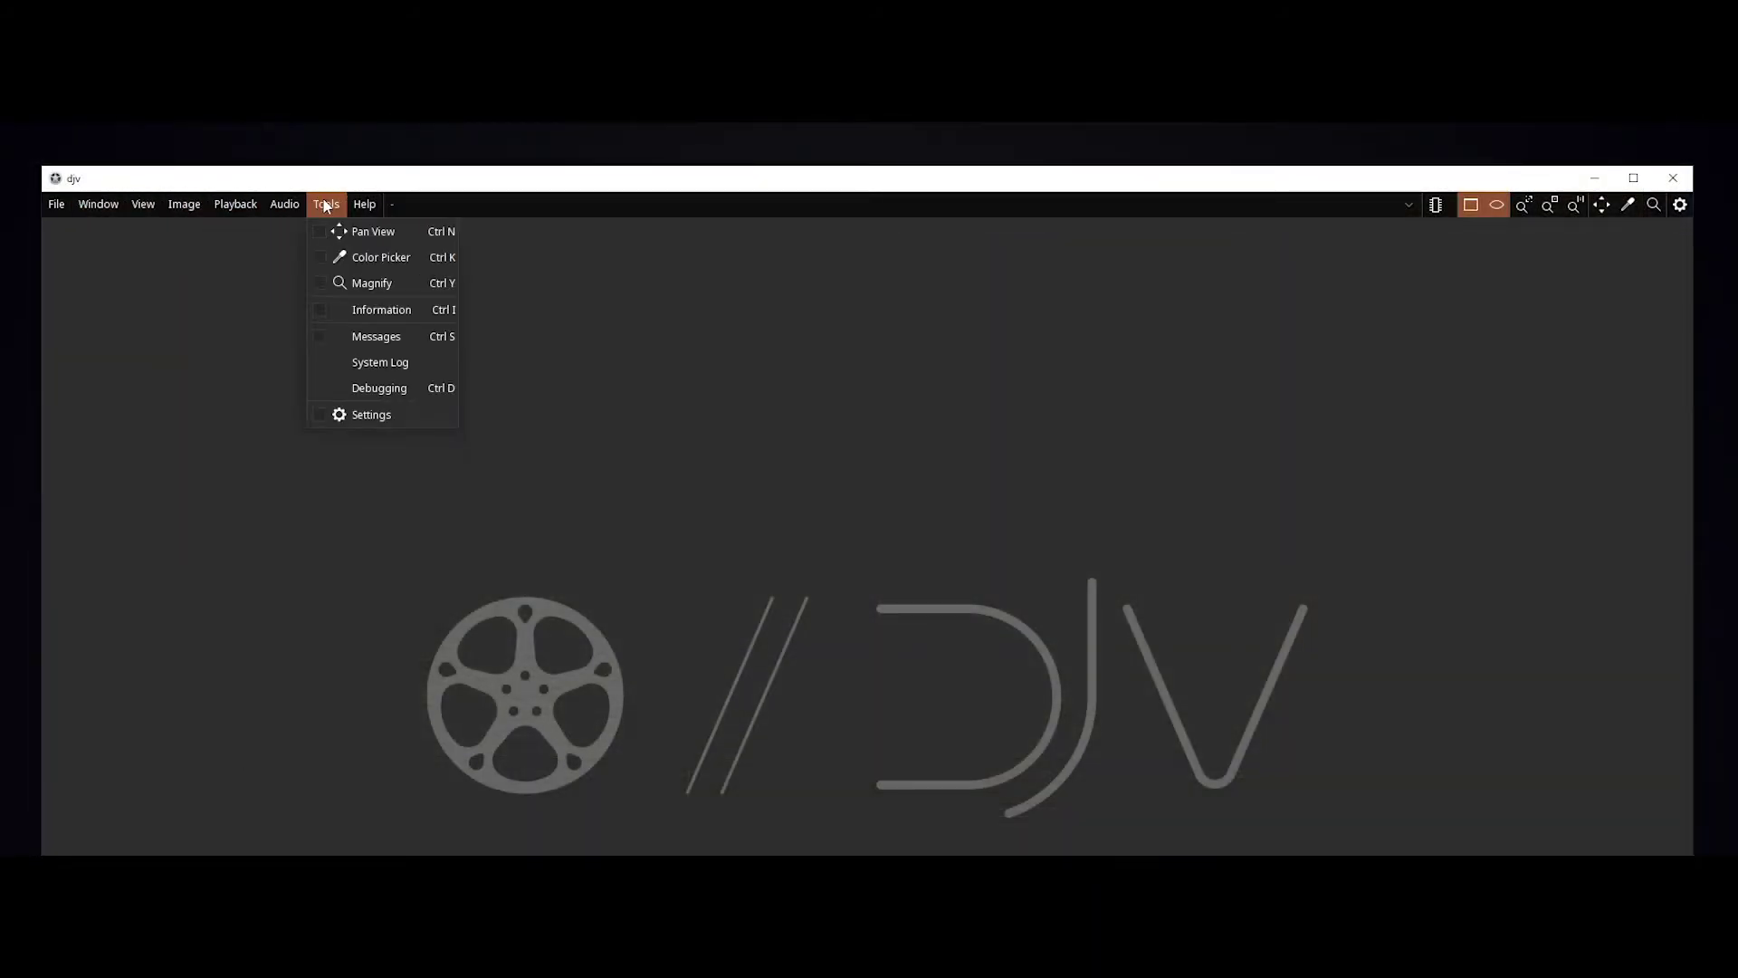
pyautogui.click(78, 236)
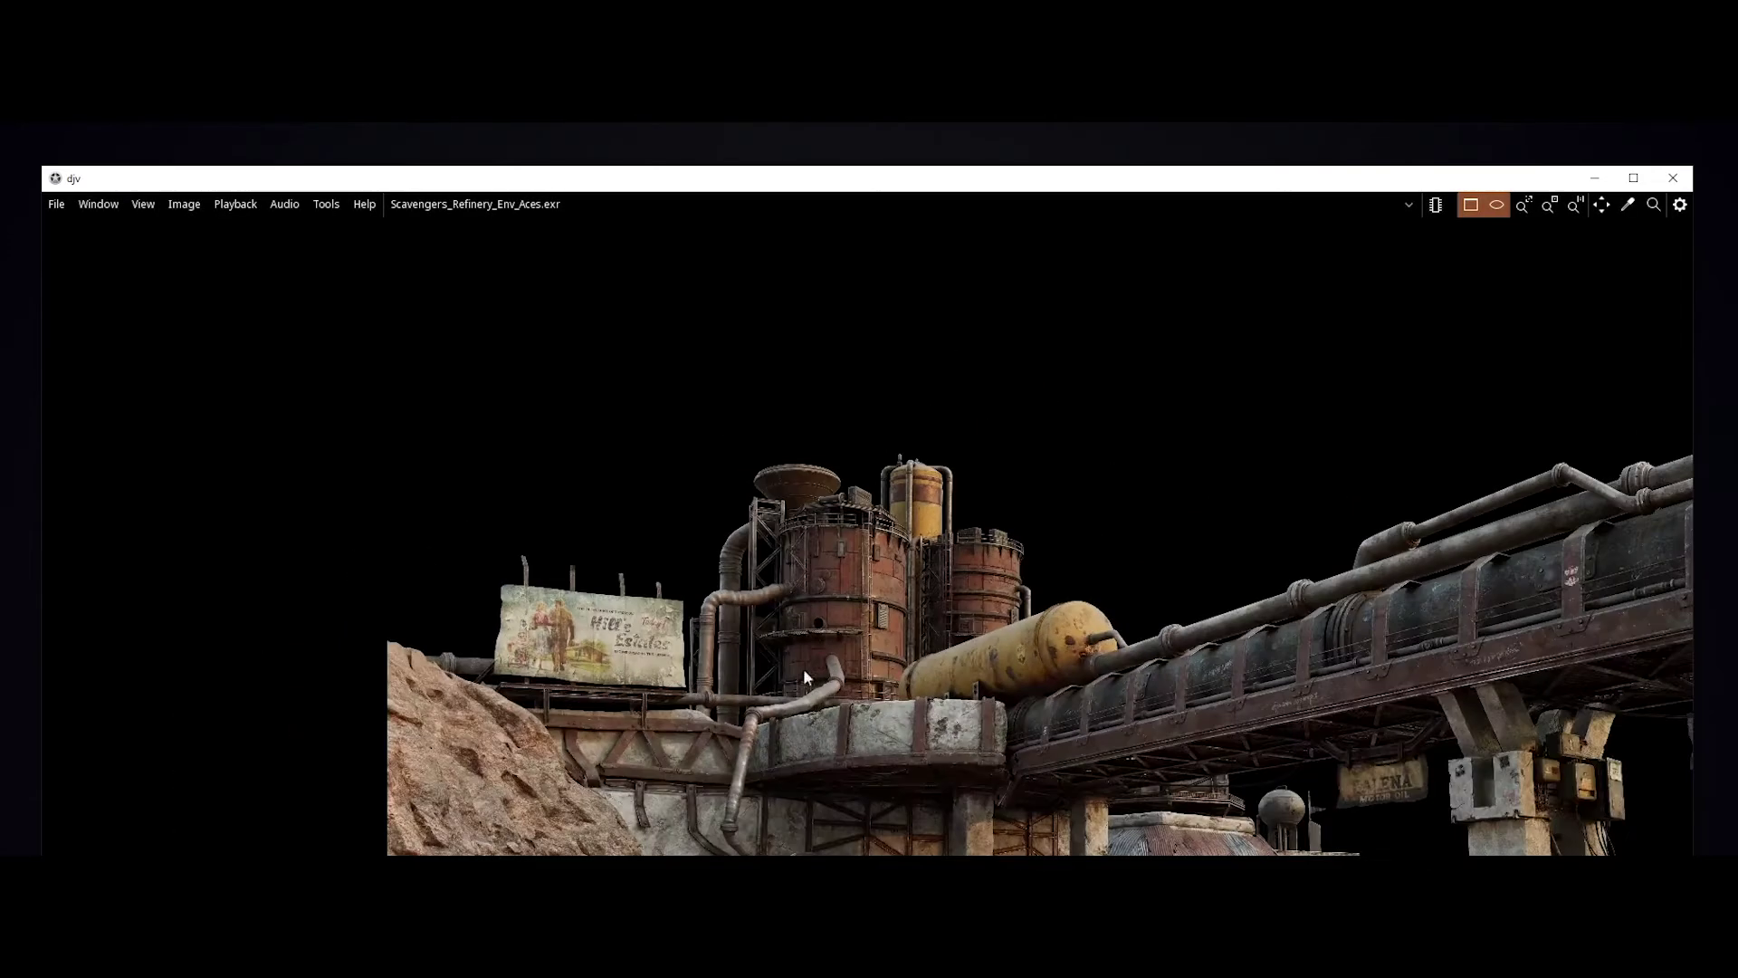
pyautogui.click(184, 204)
pyautogui.click(177, 256)
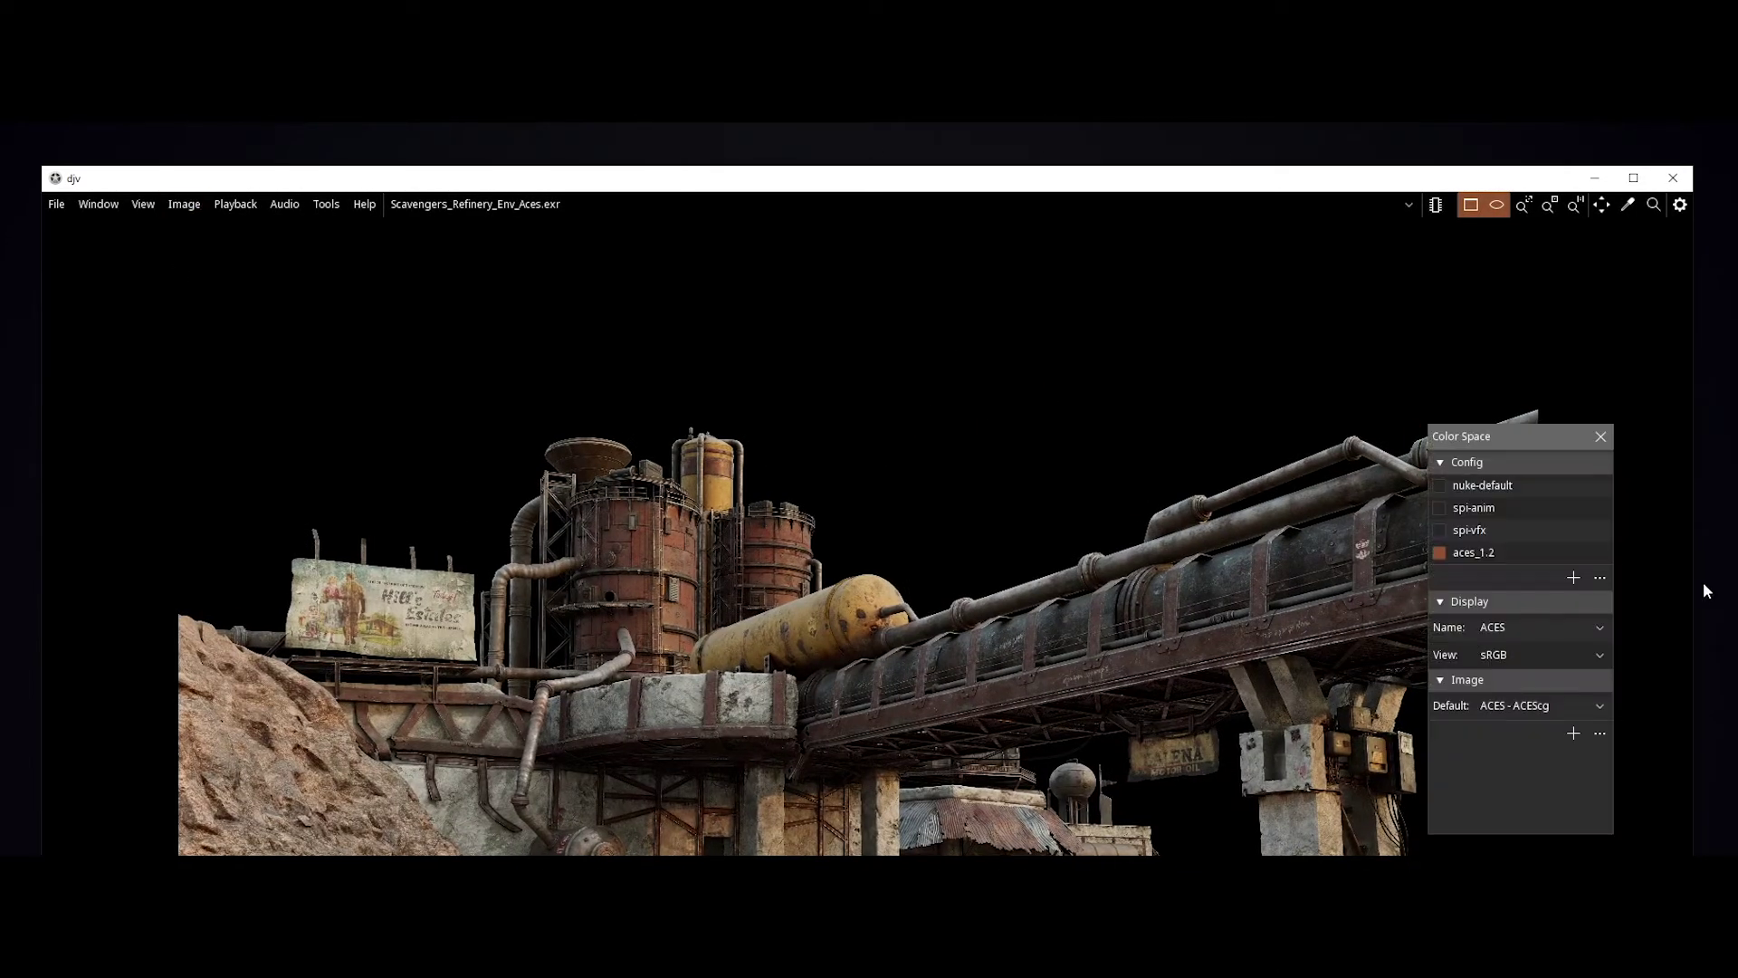
pyautogui.click(1602, 437)
# Enable exposure at -0.22 in Image Controls and expand the Levels, Color and Transform sections
pyautogui.click(184, 204)
pyautogui.click(178, 241)
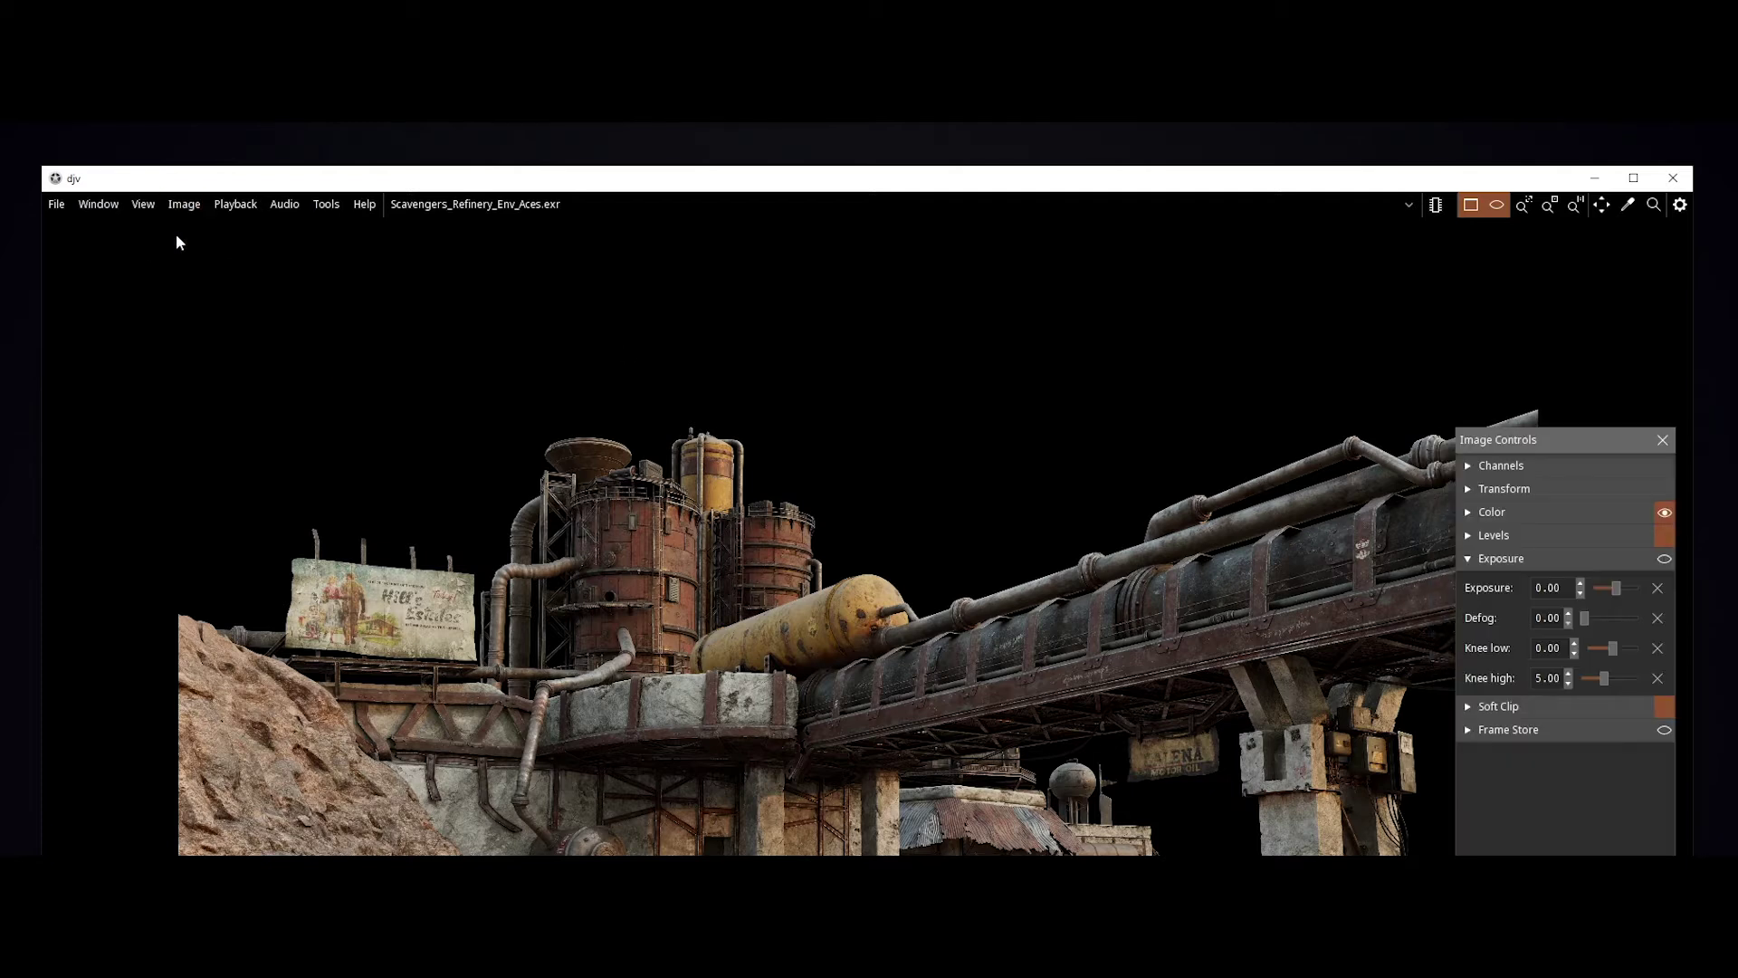
pyautogui.click(1664, 559)
pyautogui.click(1522, 535)
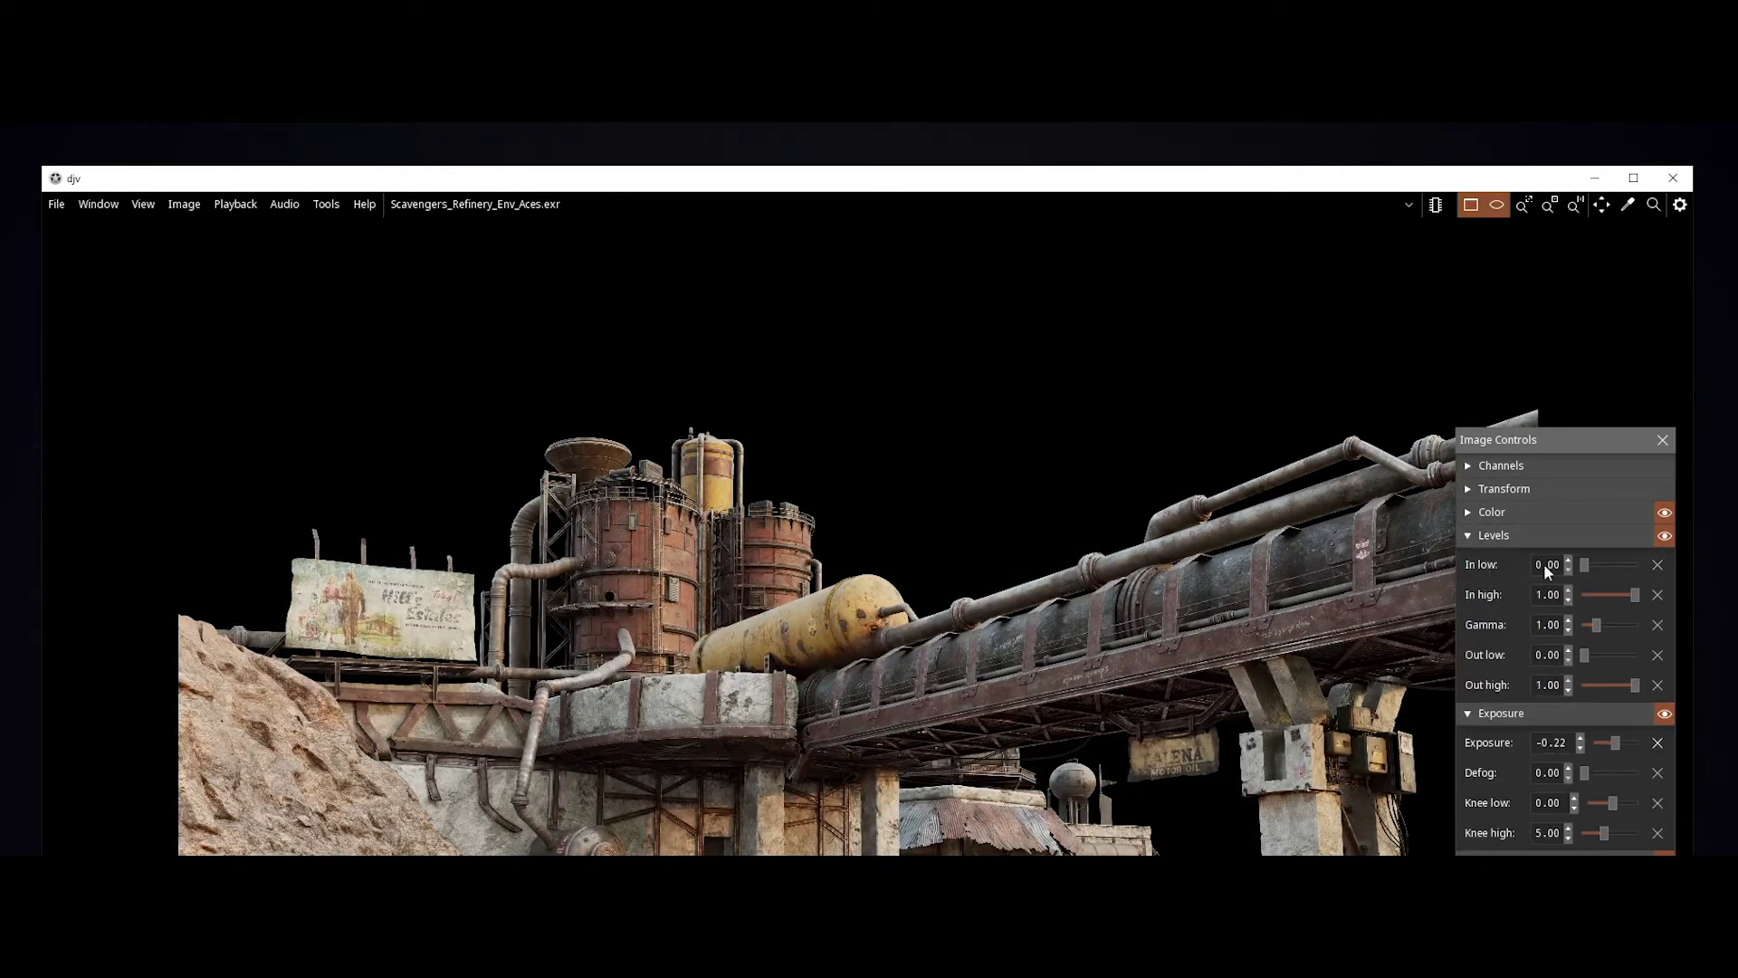
pyautogui.click(1490, 512)
pyautogui.click(1494, 488)
pyautogui.scroll(-4, 1476, 581)
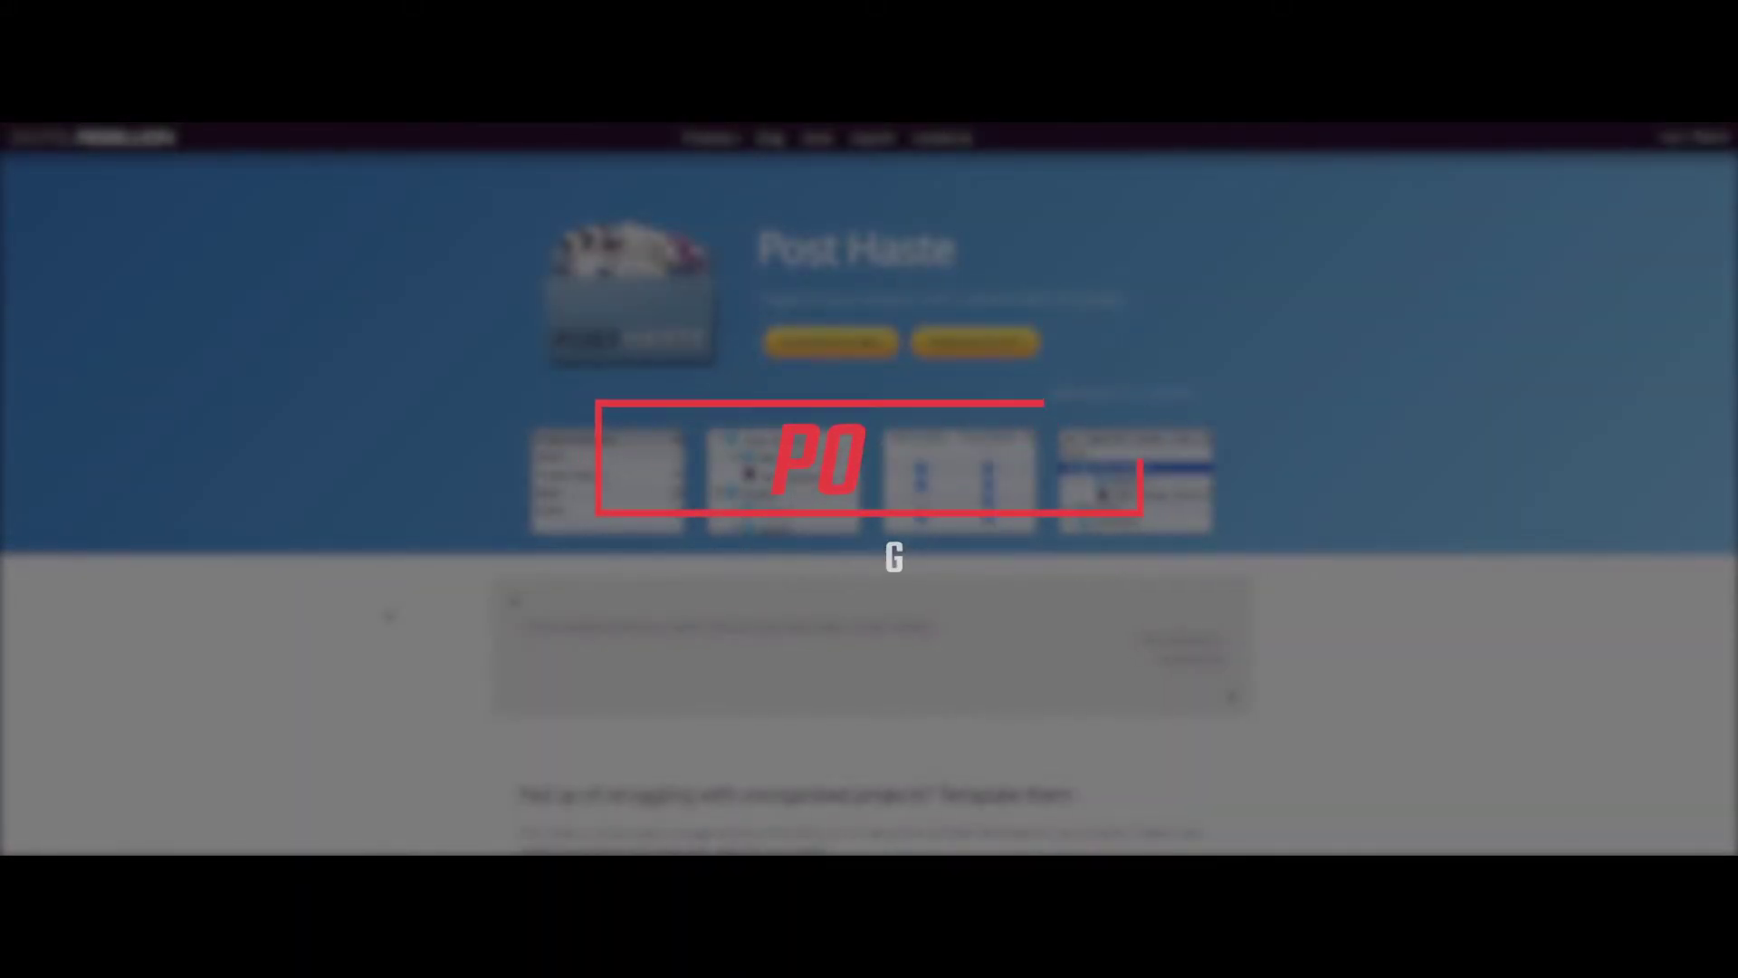
# Scroll down the Post Haste web page to its Features section
pyautogui.scroll(-5, 385, 601)
pyautogui.scroll(-5, 385, 602)
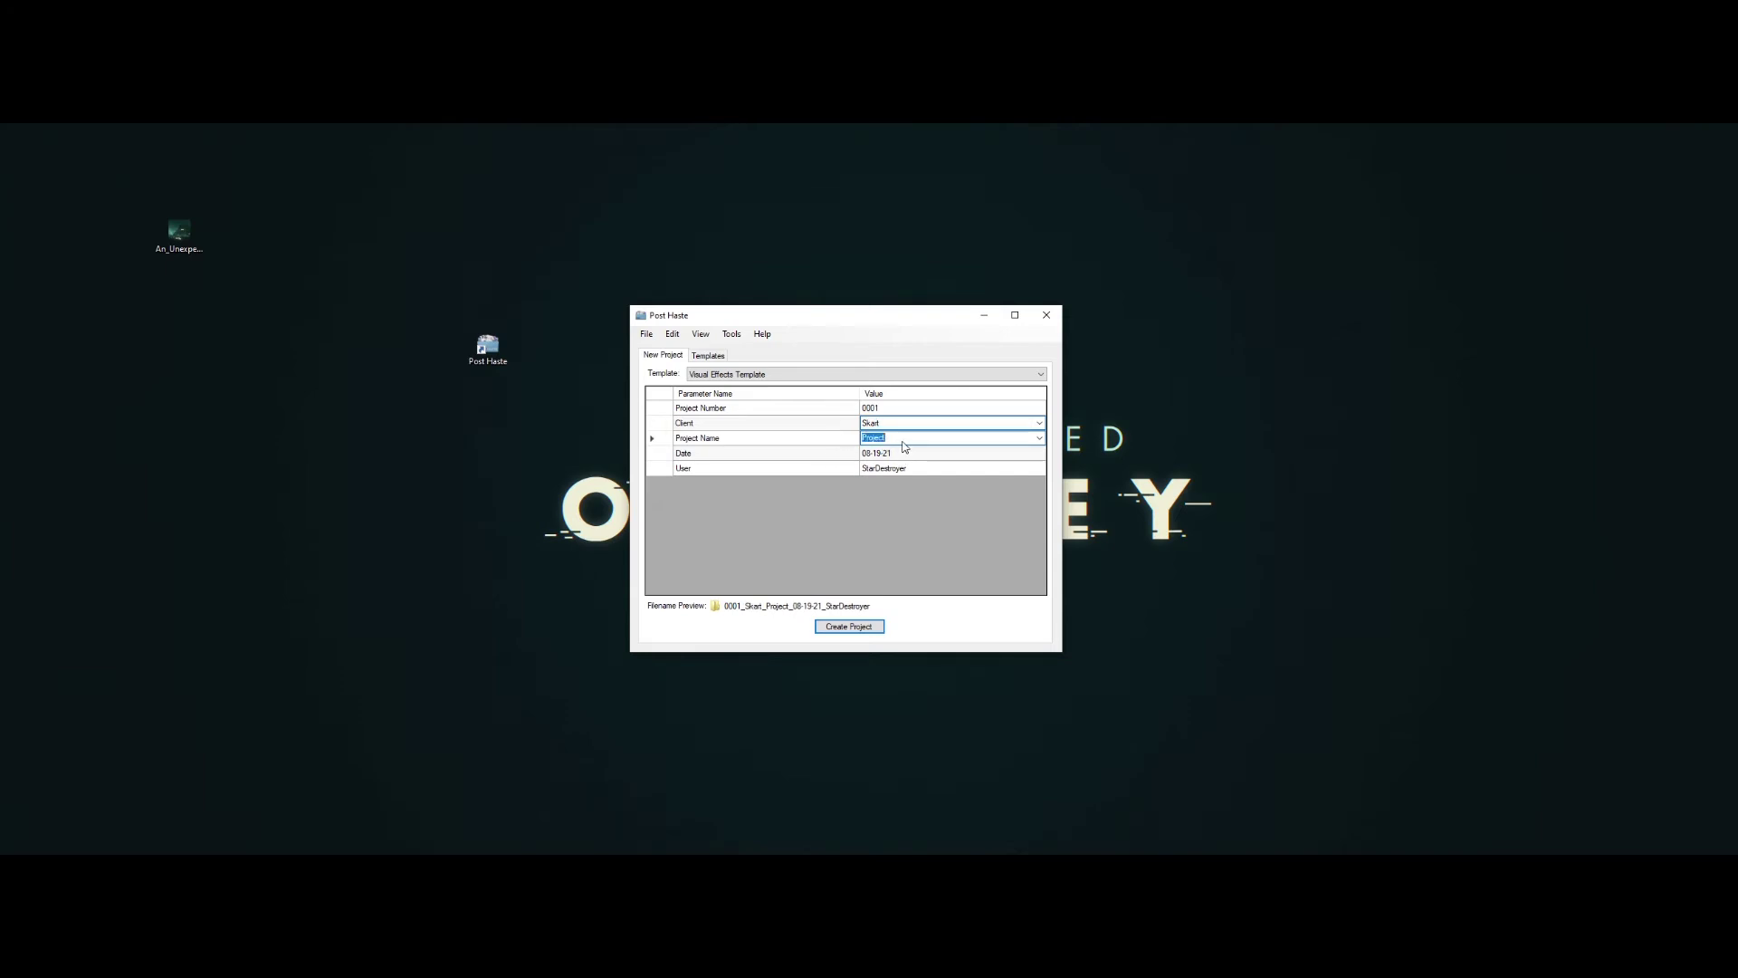
# Create project 0001 'Test' for client Skart in the confirmed destination, then close its folder window
pyautogui.click(930, 470)
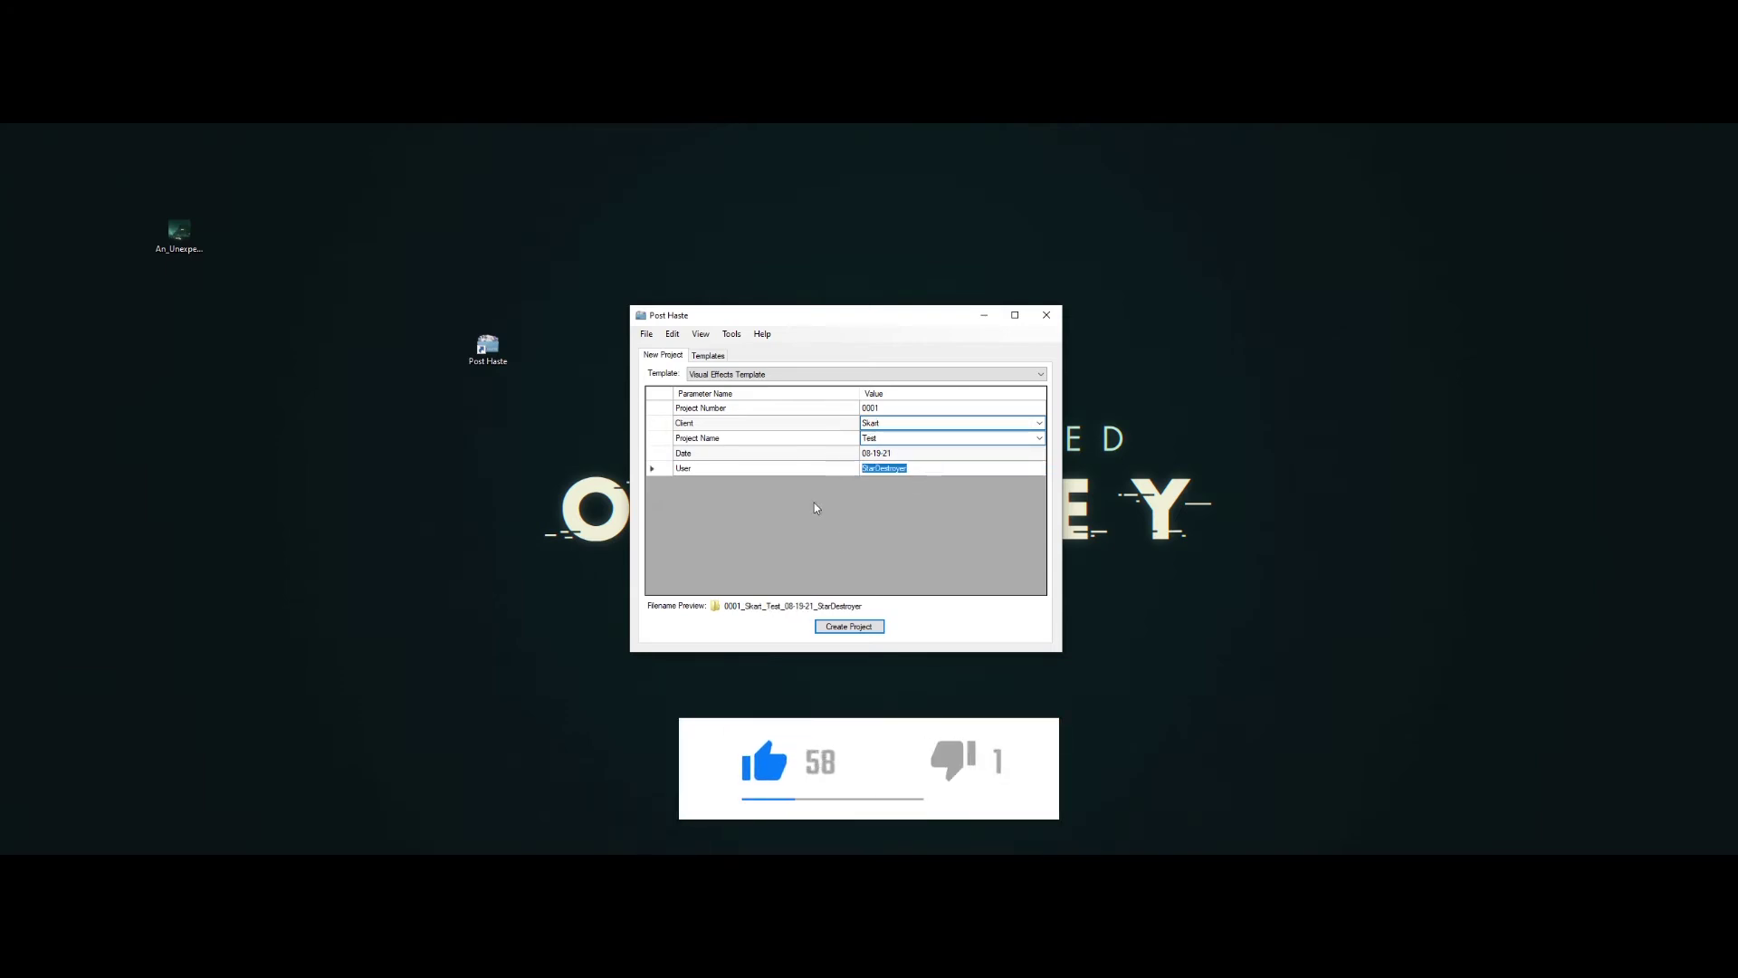
pyautogui.click(849, 626)
pyautogui.click(1056, 618)
pyautogui.hotkey('ctrl', 'a')
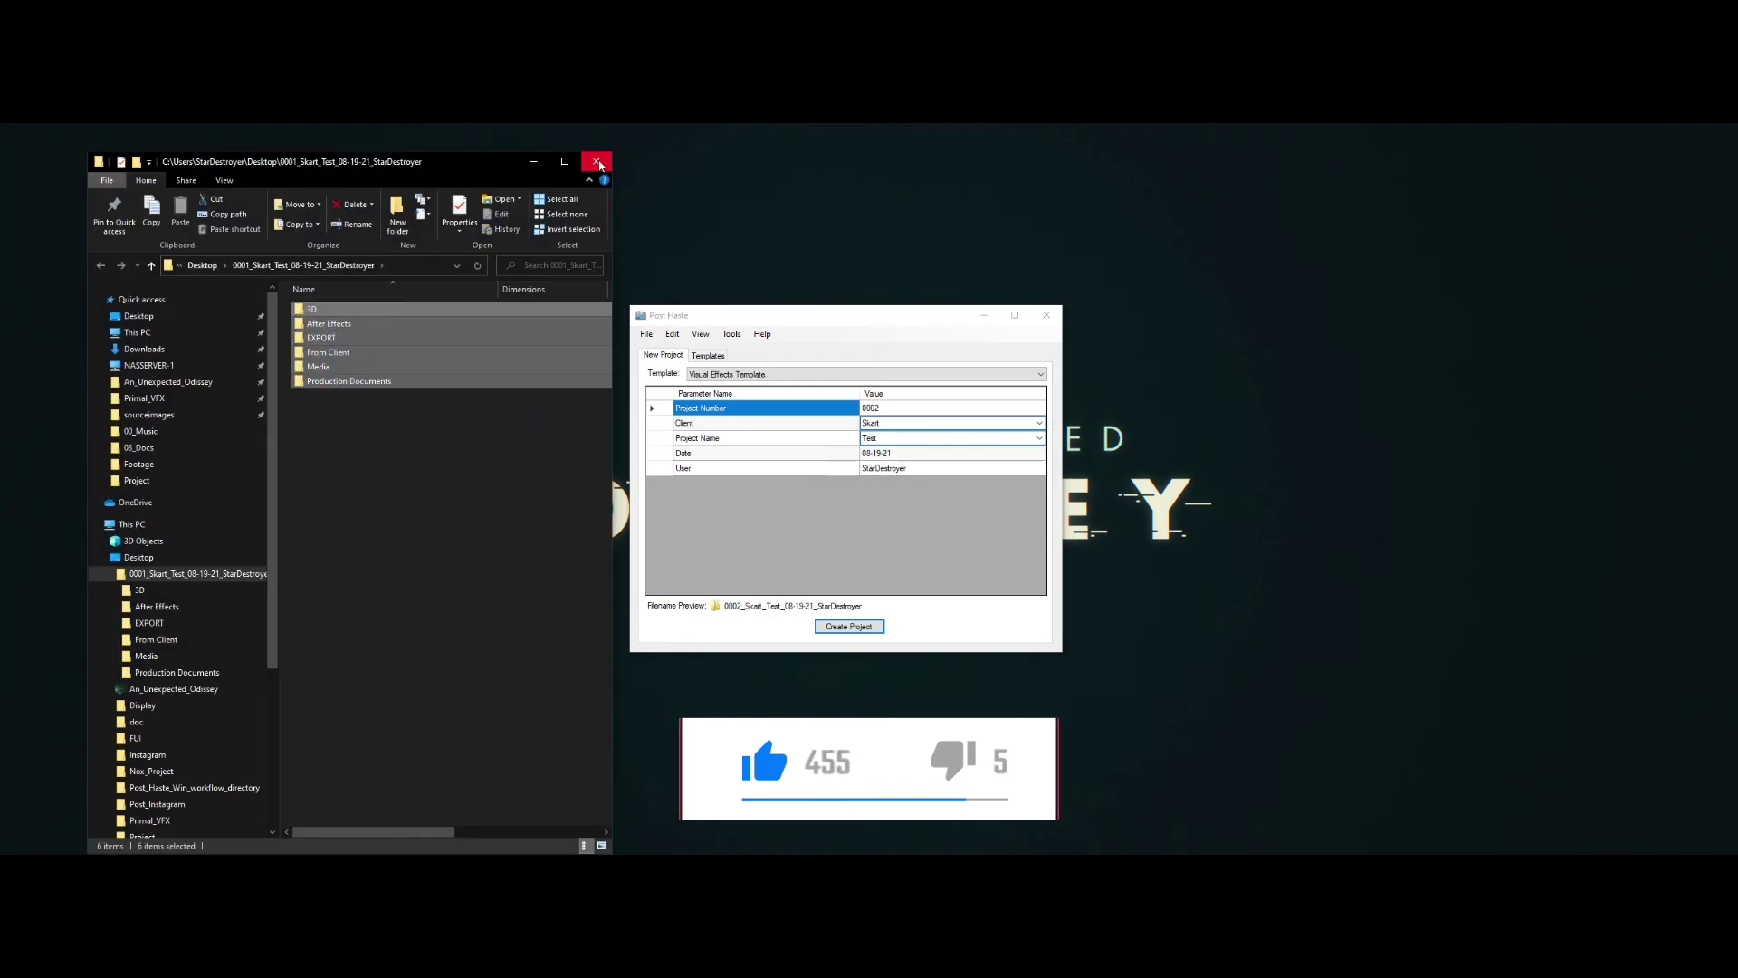
pyautogui.click(598, 162)
pyautogui.click(747, 375)
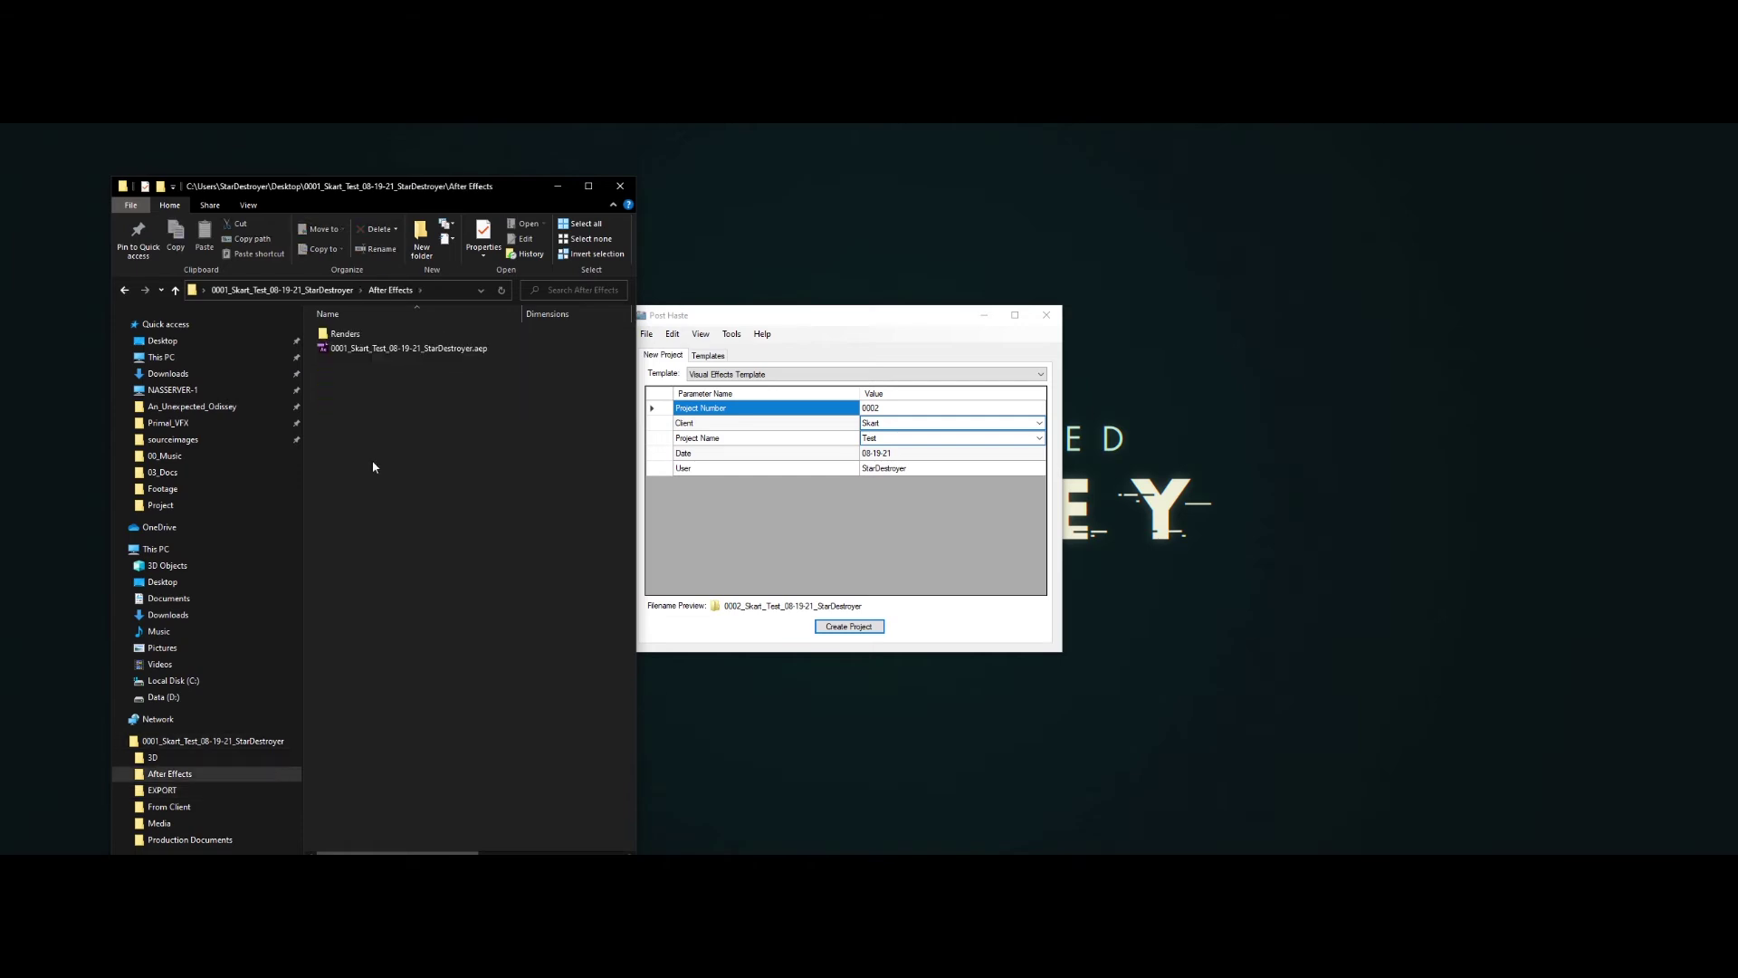
# Add a New Folder under REVIEW in the Templates tab, then return to the New Project tab
pyautogui.click(708, 356)
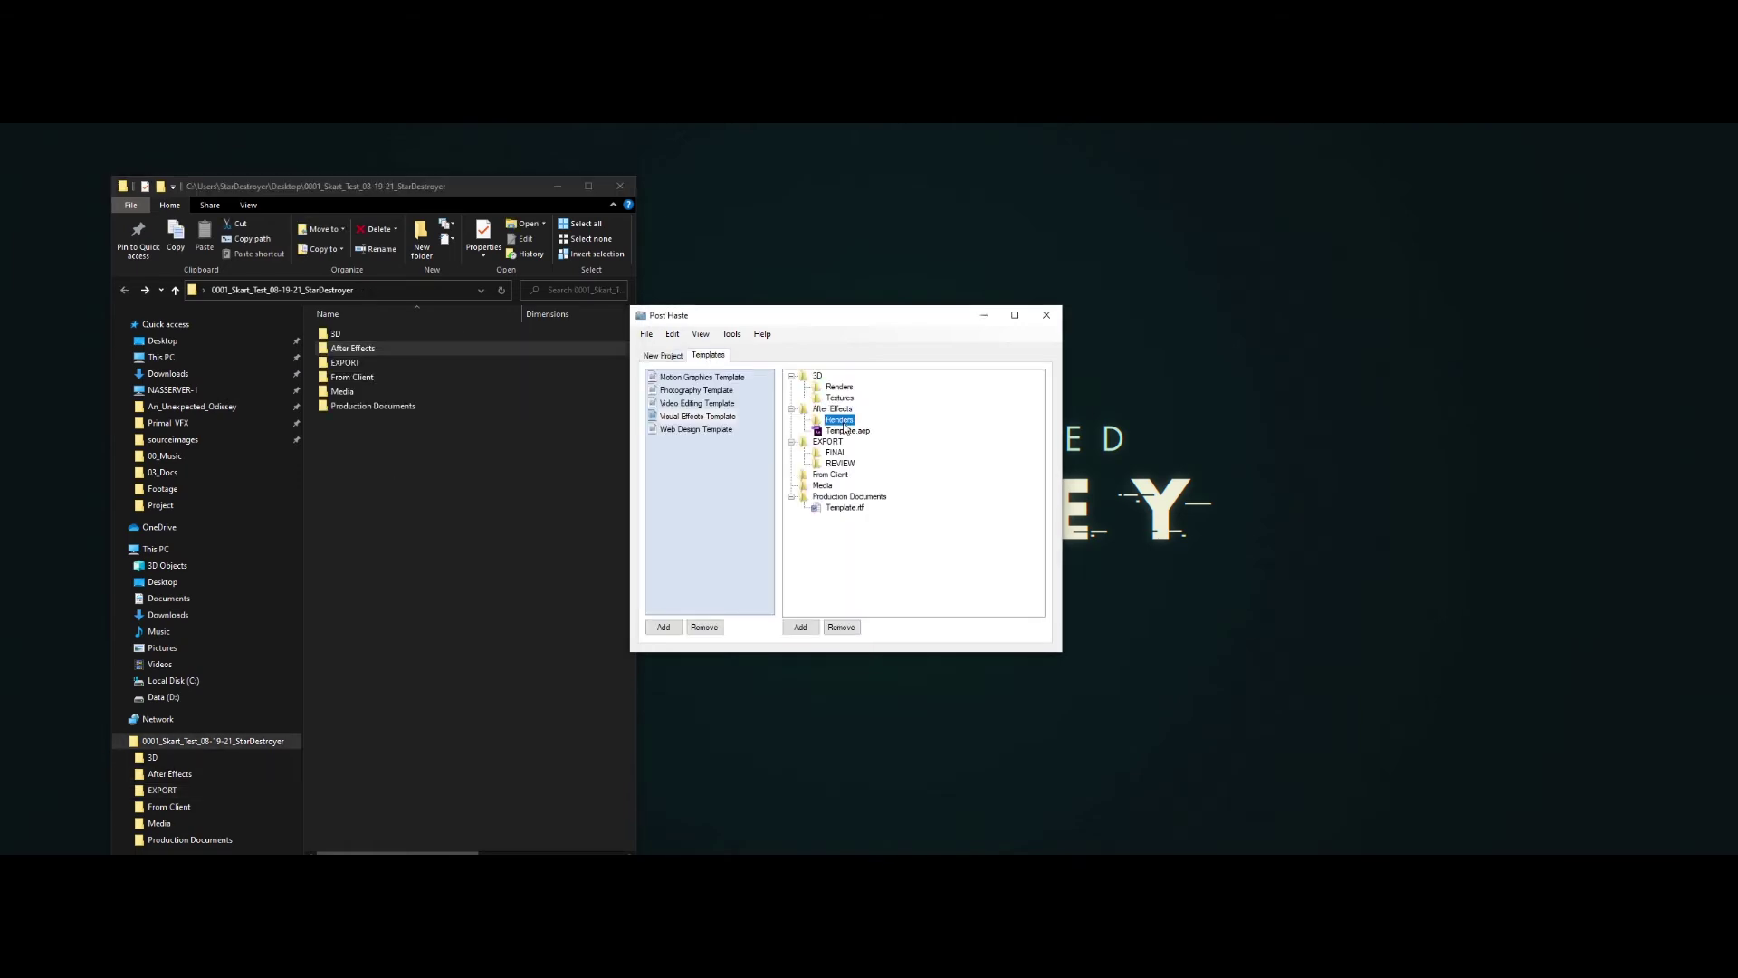
pyautogui.click(805, 628)
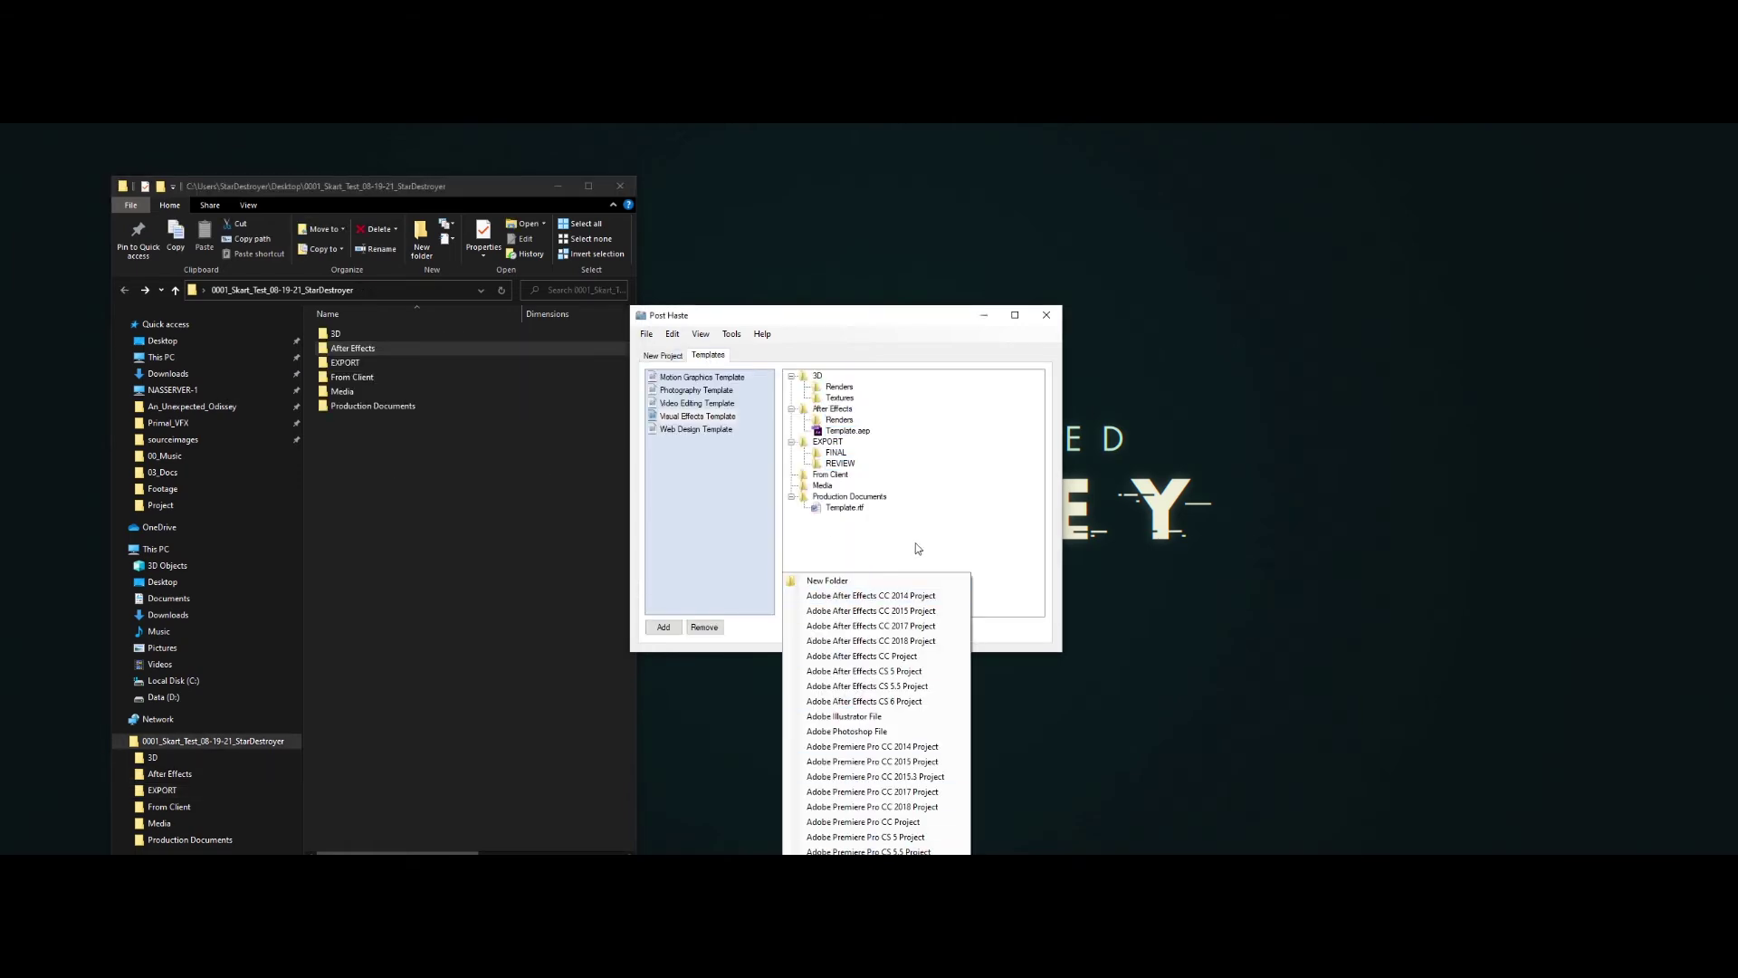
pyautogui.click(837, 581)
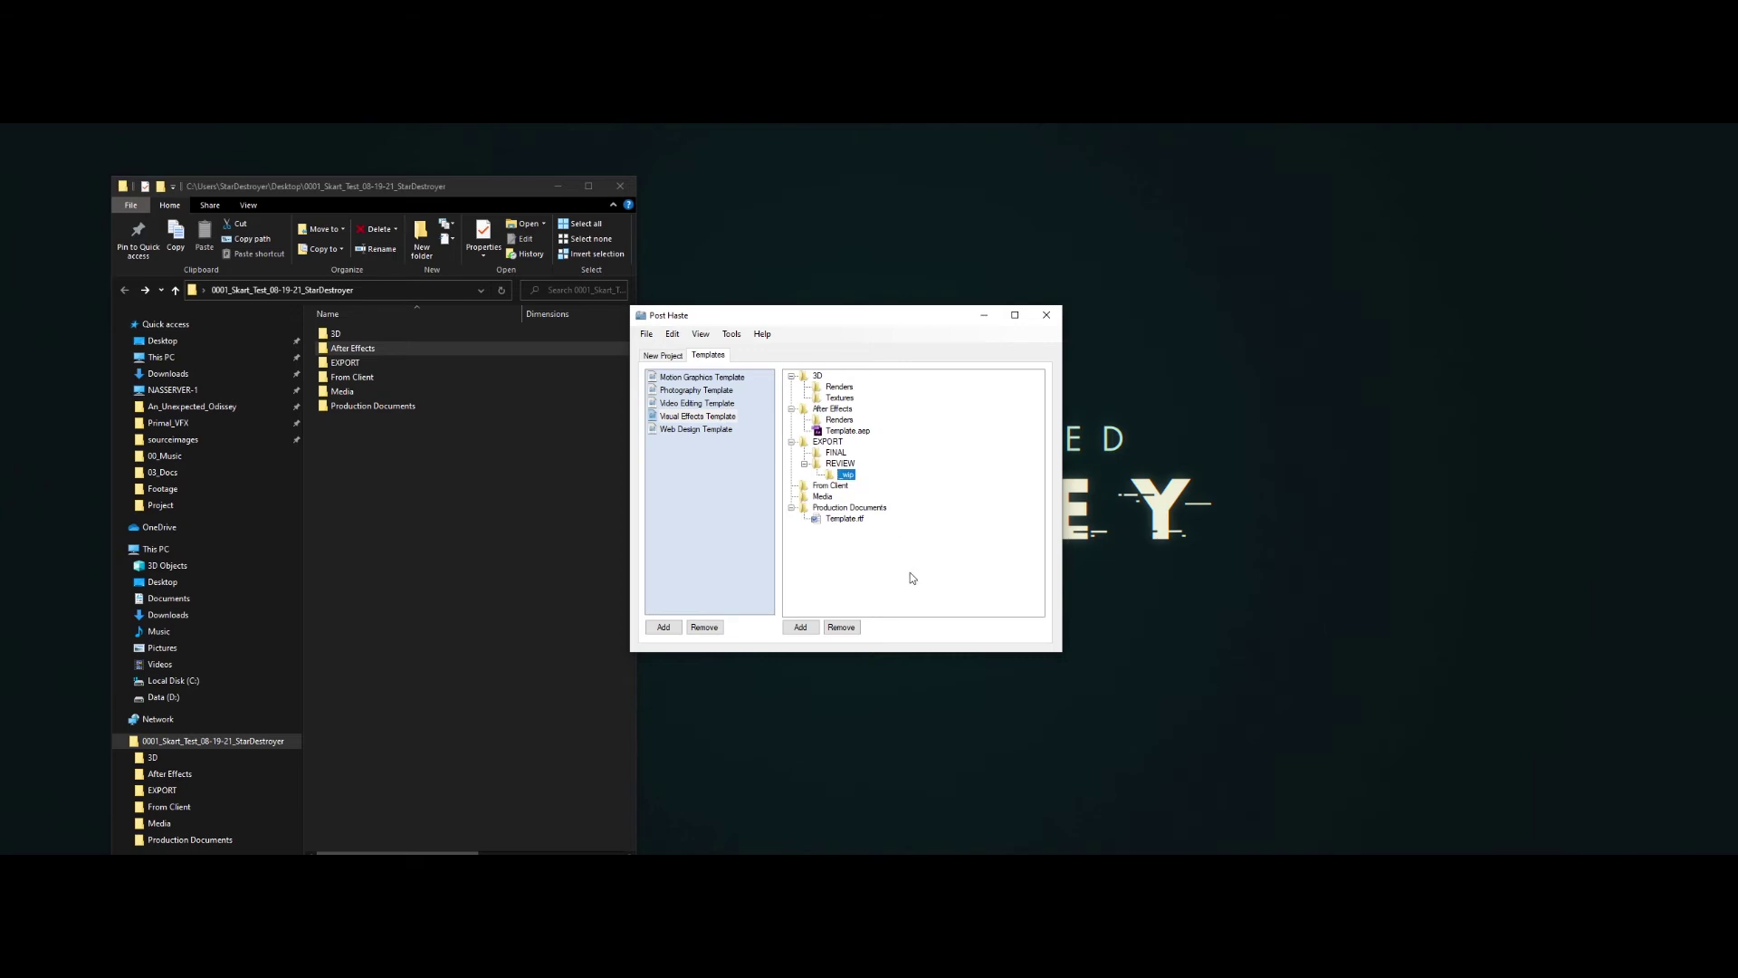
pyautogui.click(663, 356)
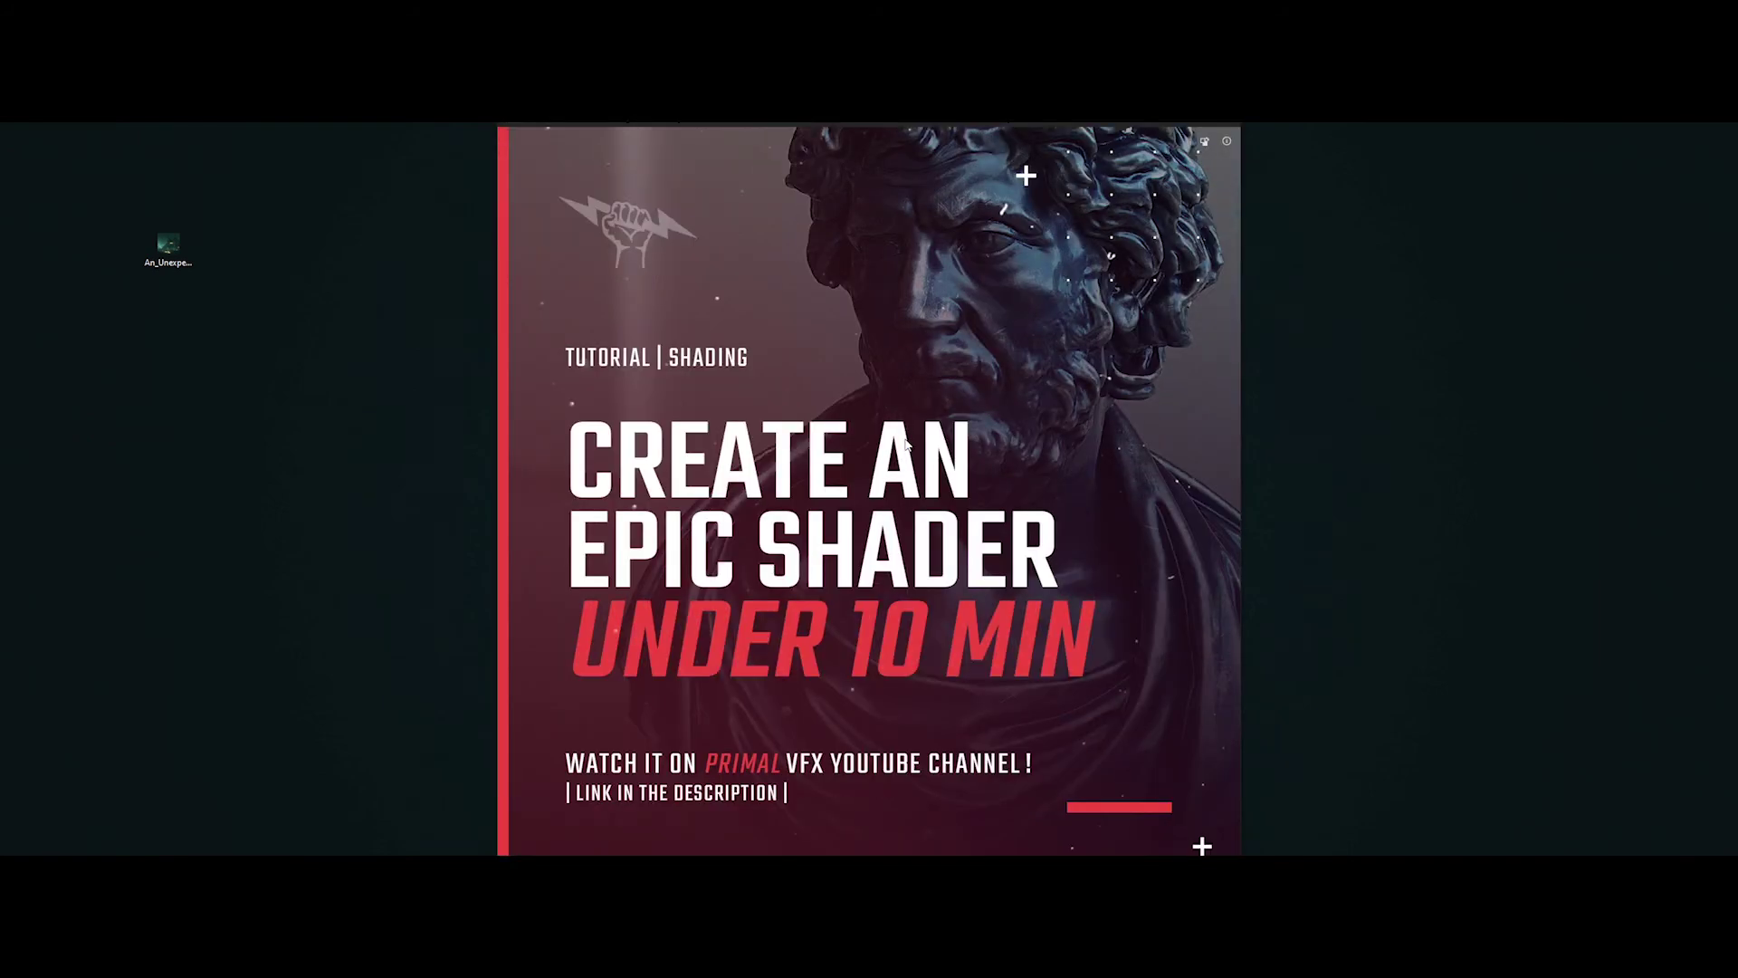
pyautogui.press('space')
pyautogui.press('space')
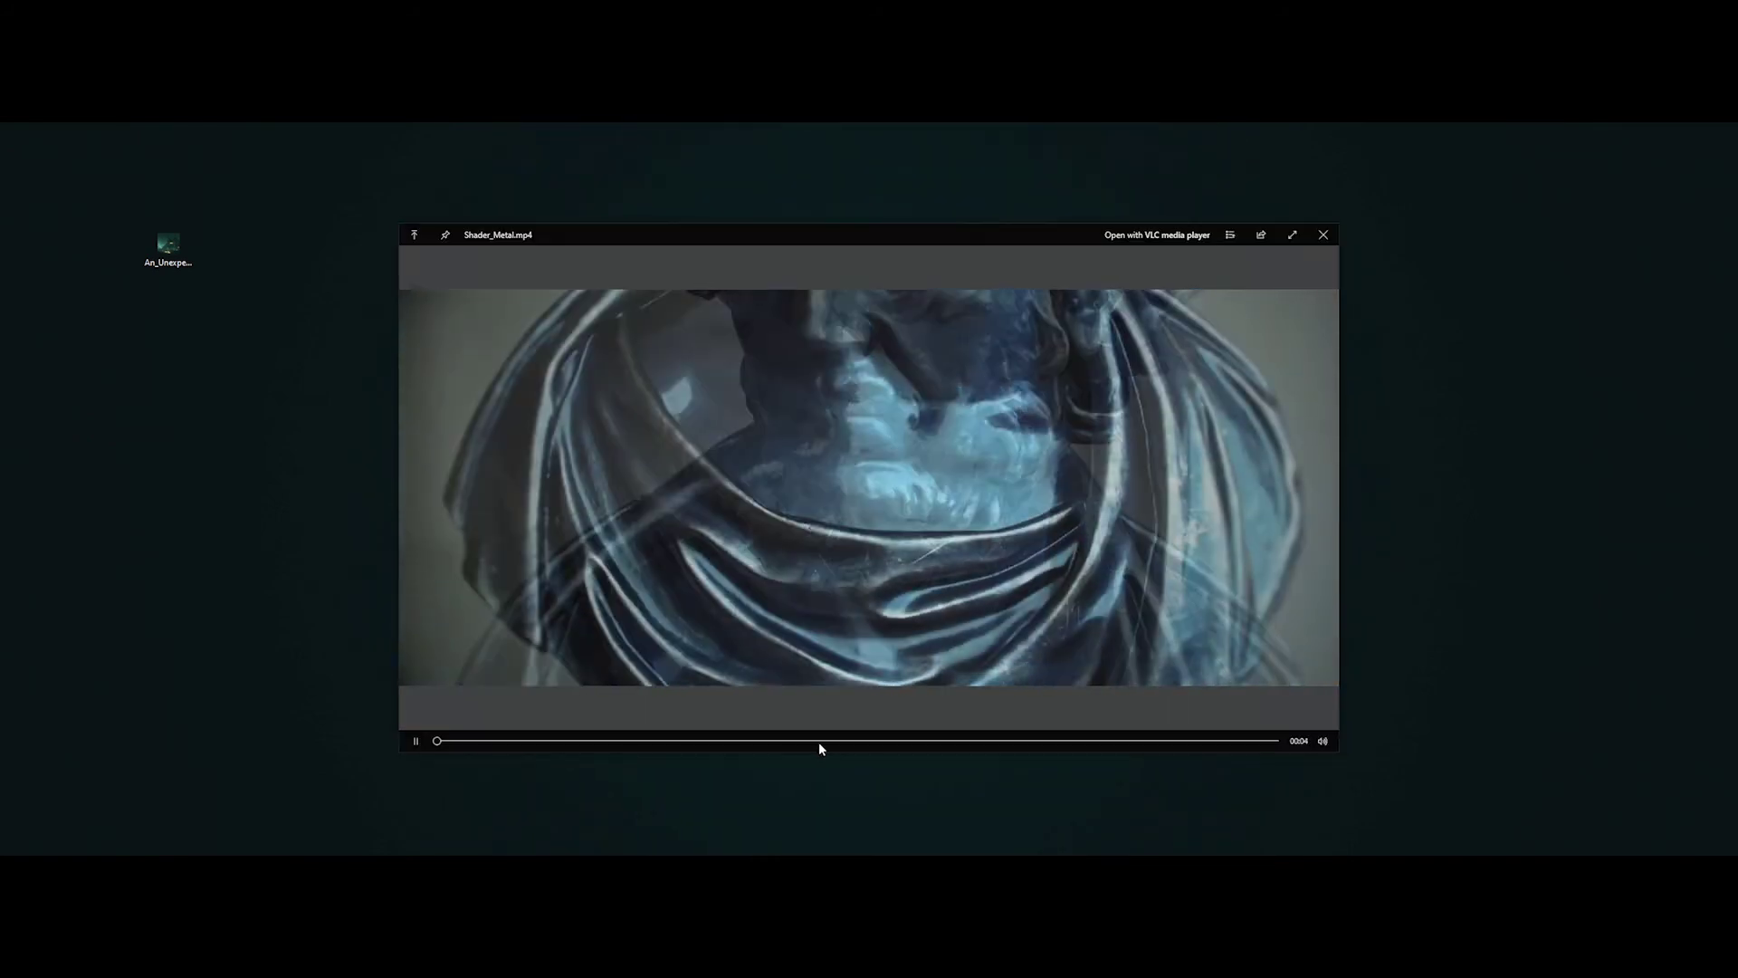
# Preview Instagram_Post_01.psd, then seek the Shader_Metal.mp4 video to its middle and near its end
pyautogui.click(907, 741)
pyautogui.click(1136, 741)
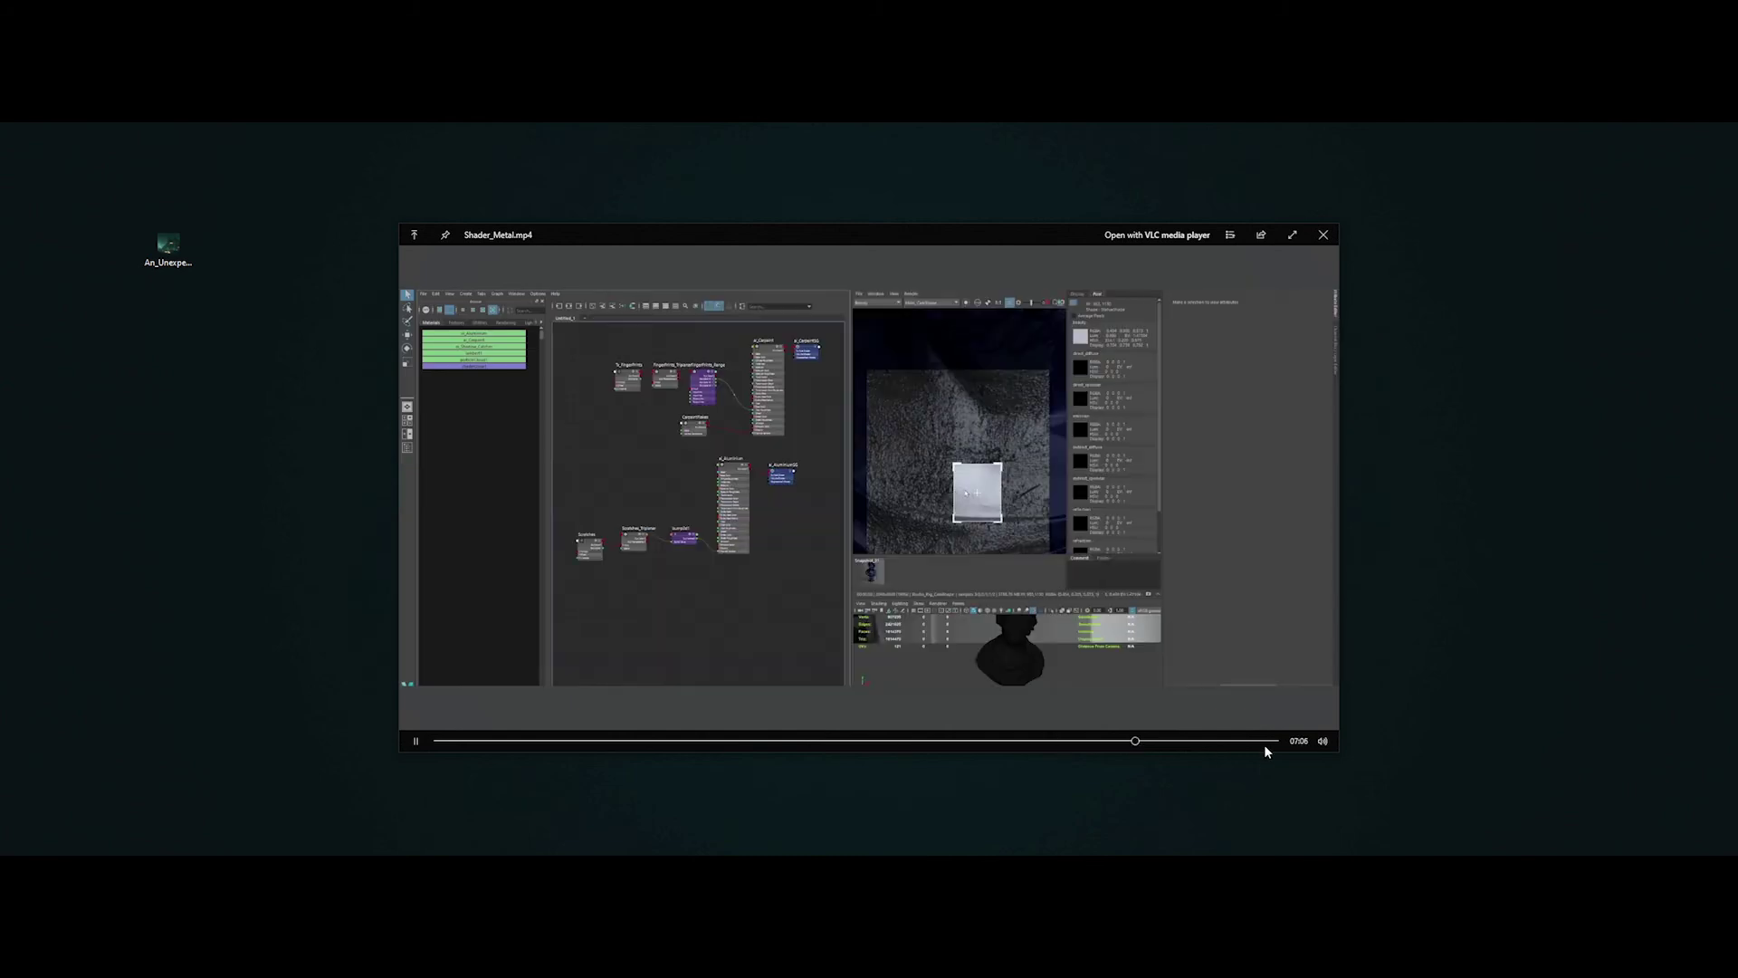
pyautogui.moveTo(1329, 742)
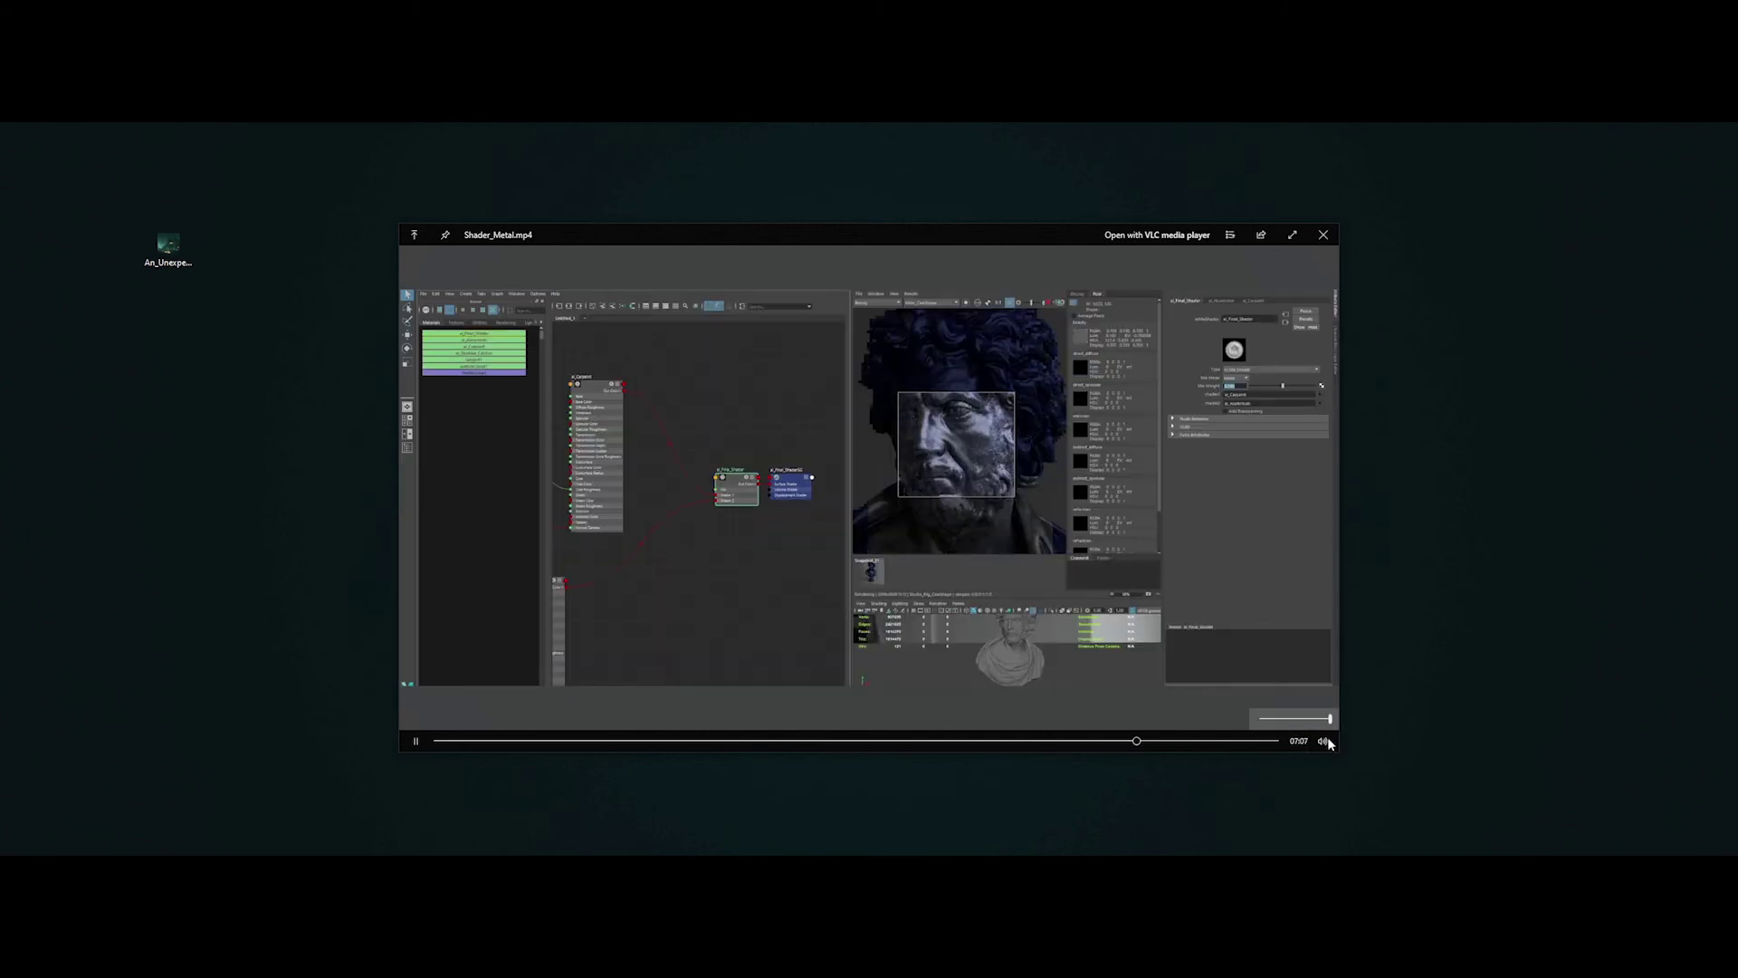